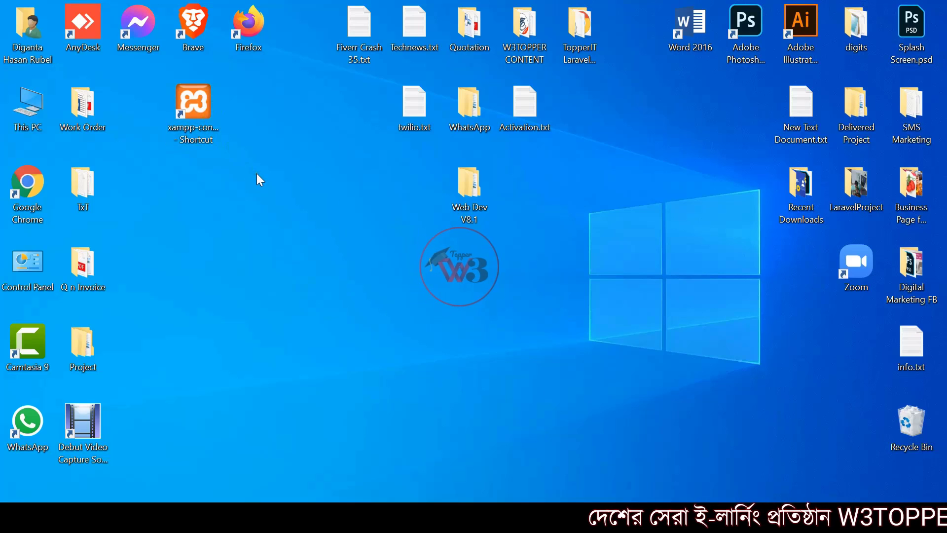
# Launch XAMPP Control Panel, stop Apache and MySQL, and close the panel
pyautogui.click(199, 102)
pyautogui.doubleClick(199, 101)
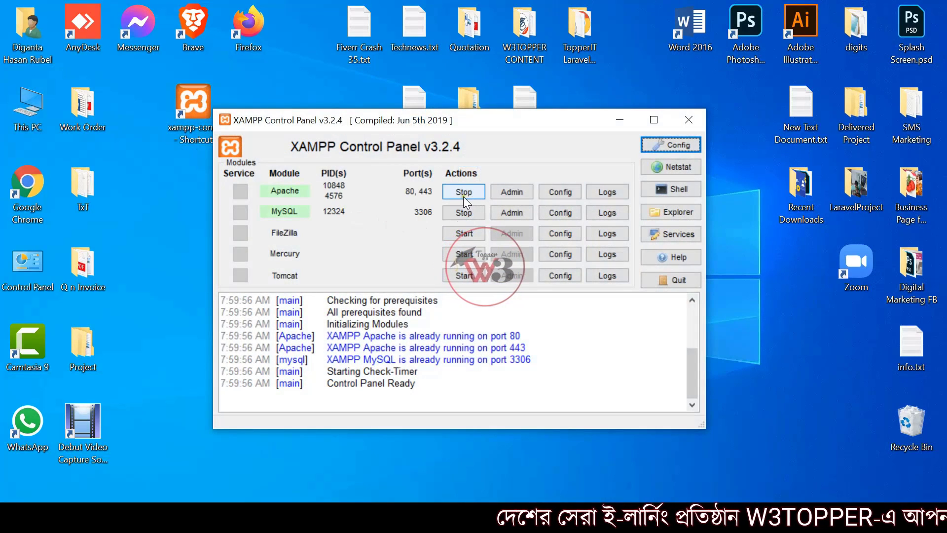
pyautogui.moveTo(539, 121); pyautogui.dragTo(591, 157)
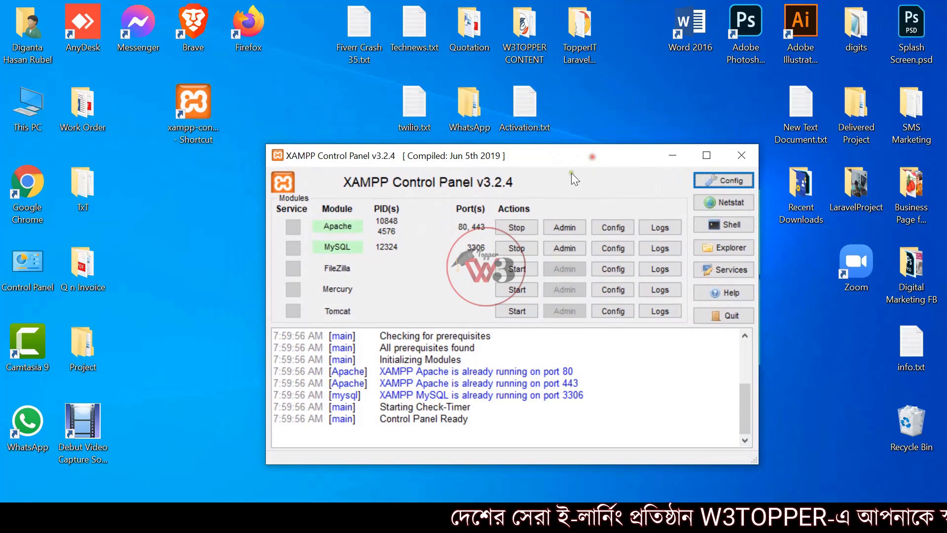
pyautogui.click(518, 228)
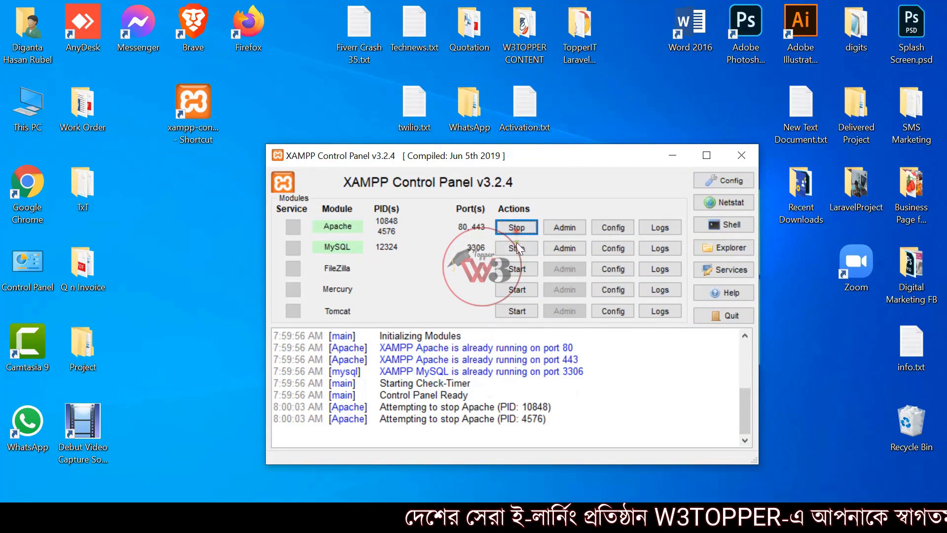
pyautogui.click(517, 247)
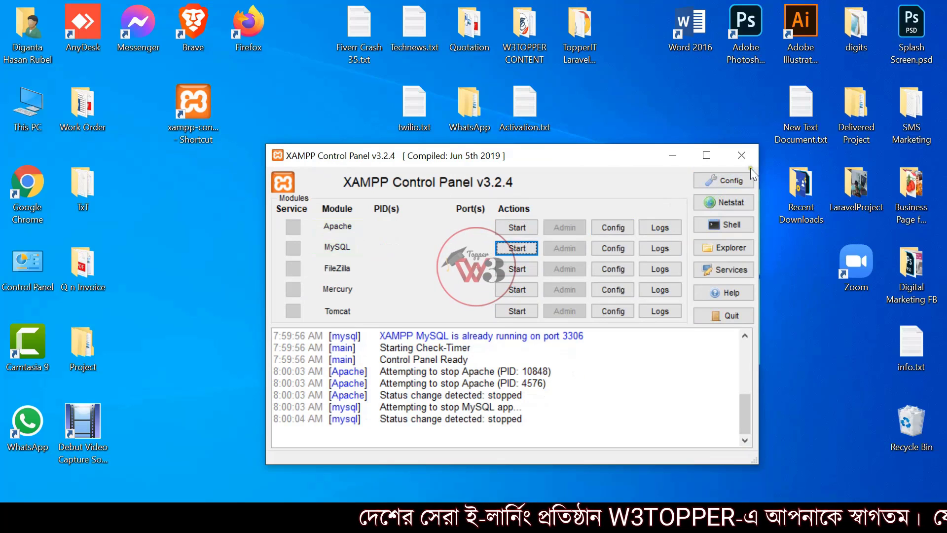
pyautogui.click(741, 155)
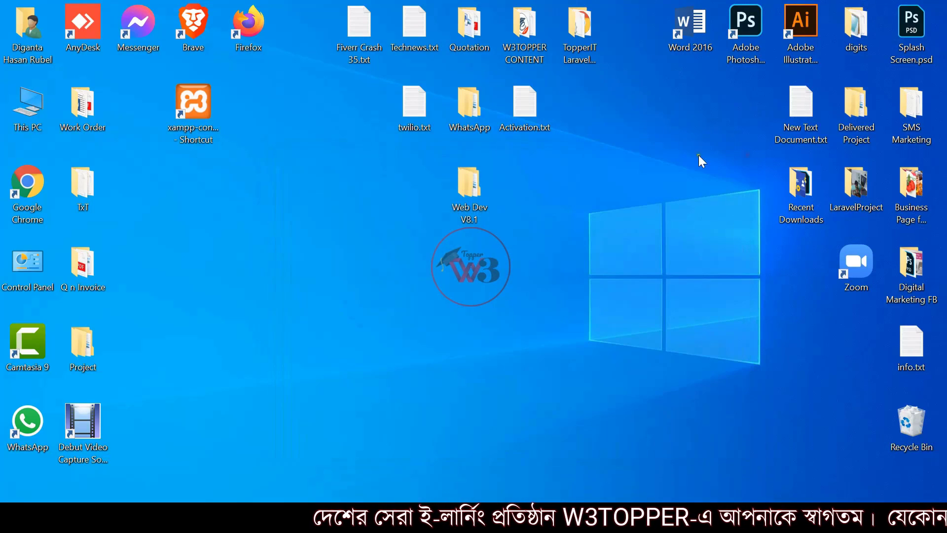
# Refresh the desktop, reopen XAMPP, start Apache and MySQL again, then minimize the panel
pyautogui.rightClick(274, 167)
pyautogui.click(324, 209)
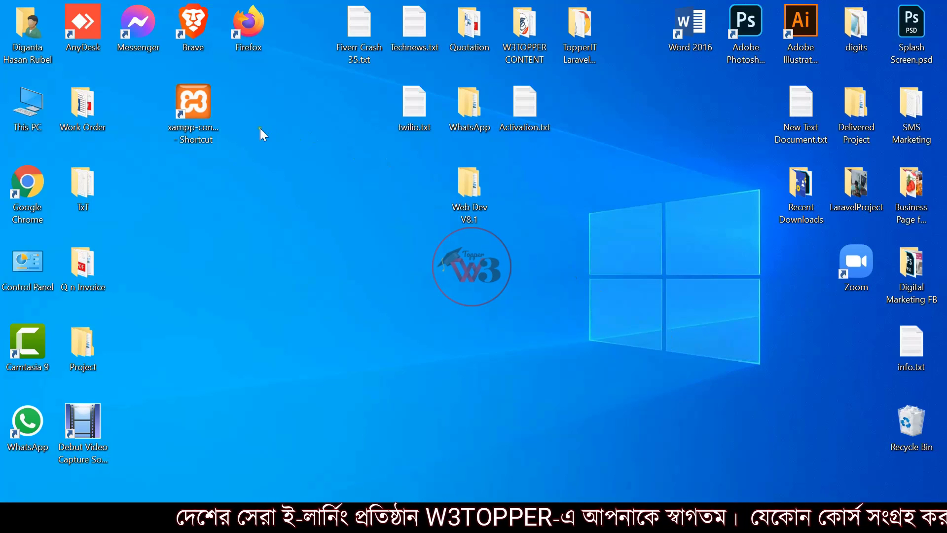
pyautogui.doubleClick(197, 97)
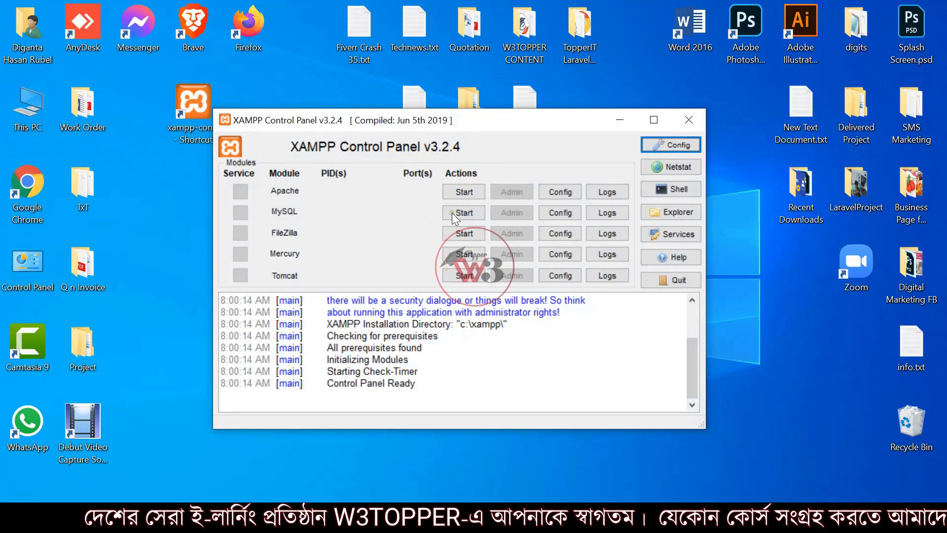
pyautogui.click(468, 191)
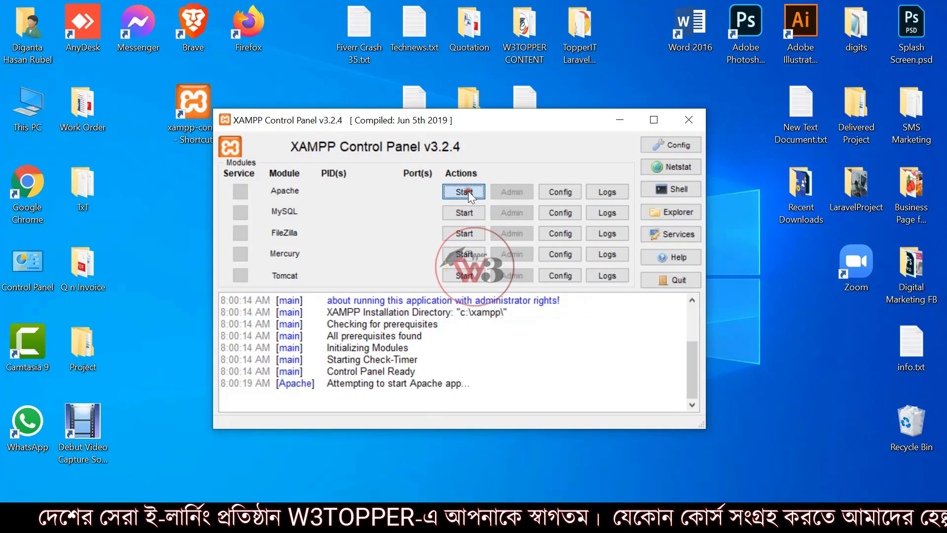
pyautogui.click(463, 217)
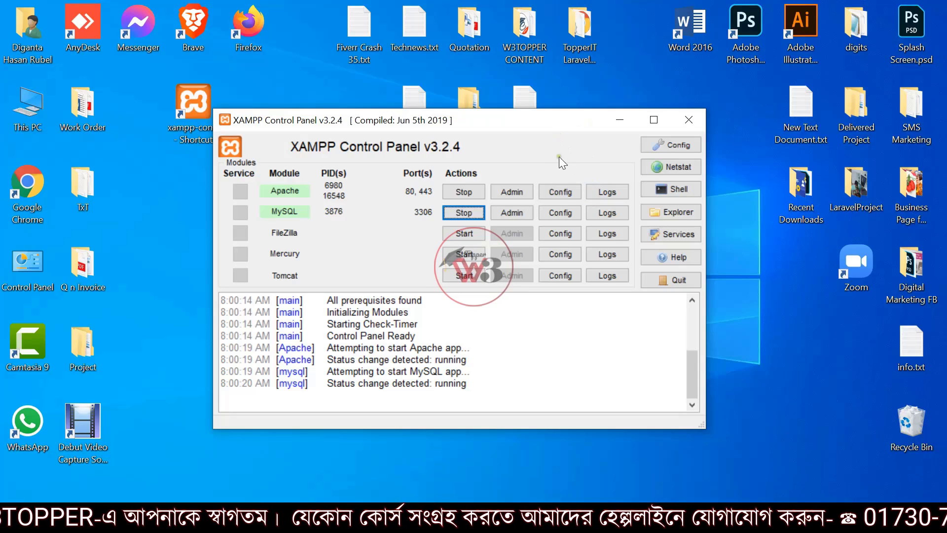
pyautogui.click(626, 117)
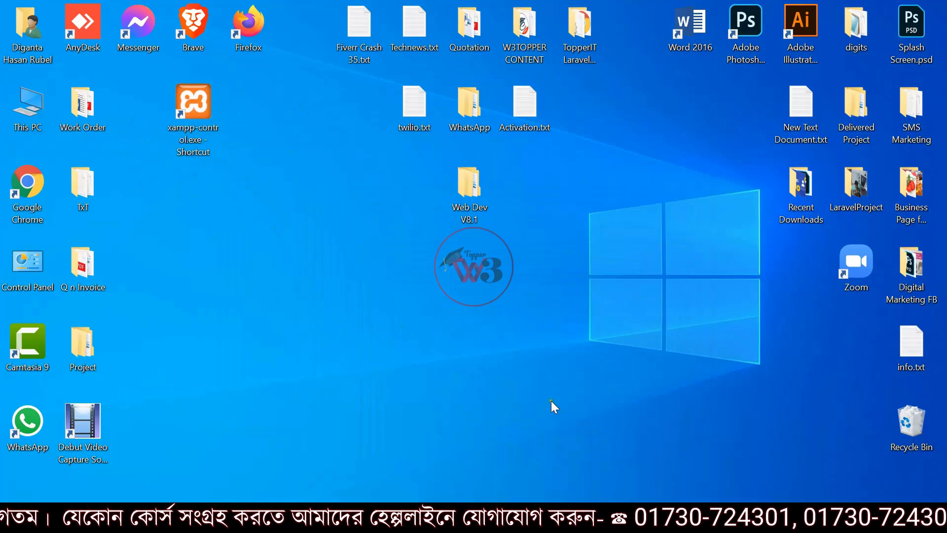
# Switch to Chrome's W3topper Success Stories group and scroll the feed to the New Activity posts
pyautogui.click(541, 517)
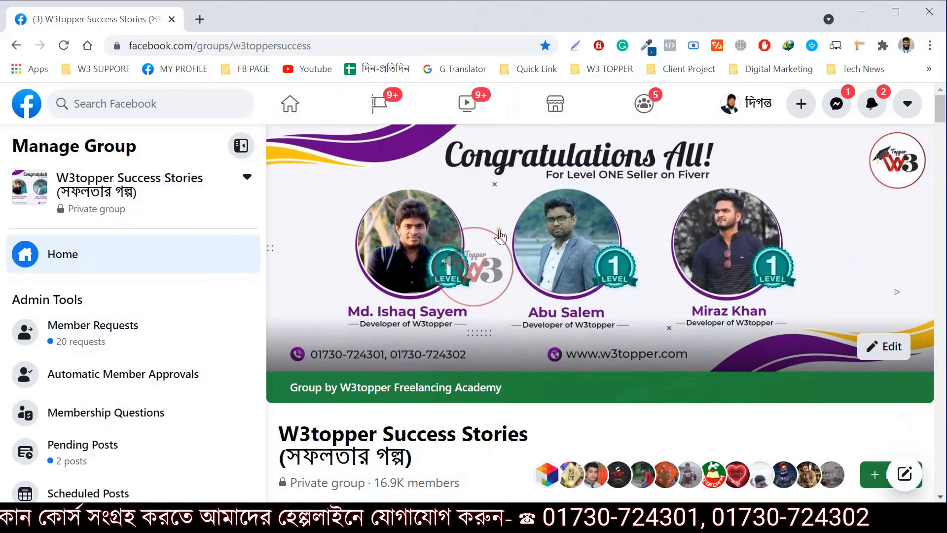
pyautogui.scroll(-3, 491, 236)
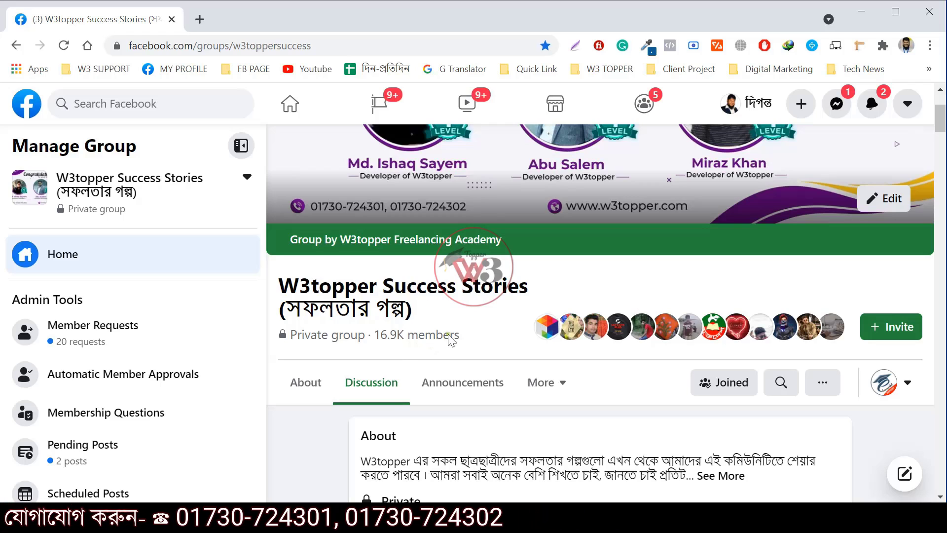
pyautogui.scroll(2, 577, 304)
pyautogui.scroll(-3, 613, 267)
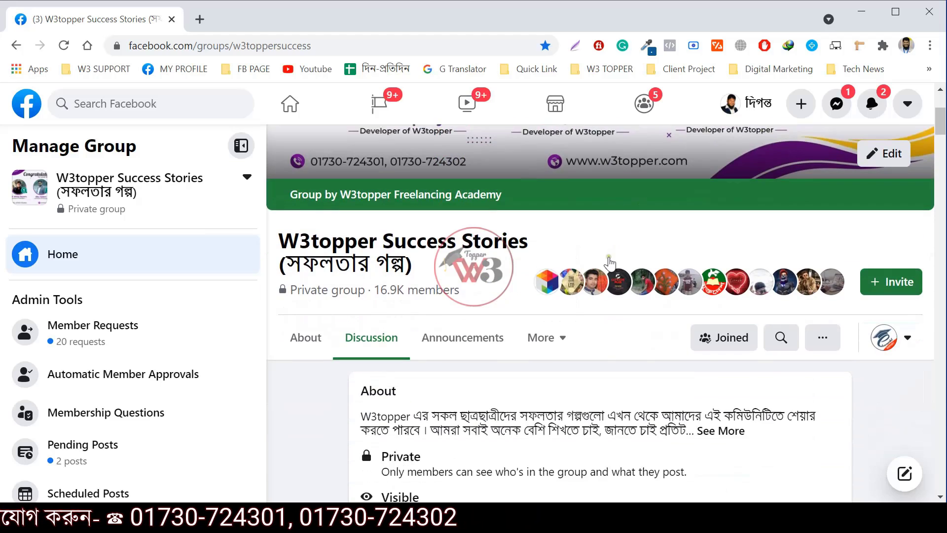
pyautogui.scroll(4, 607, 266)
pyautogui.scroll(-3, 598, 270)
pyautogui.scroll(-15, 598, 271)
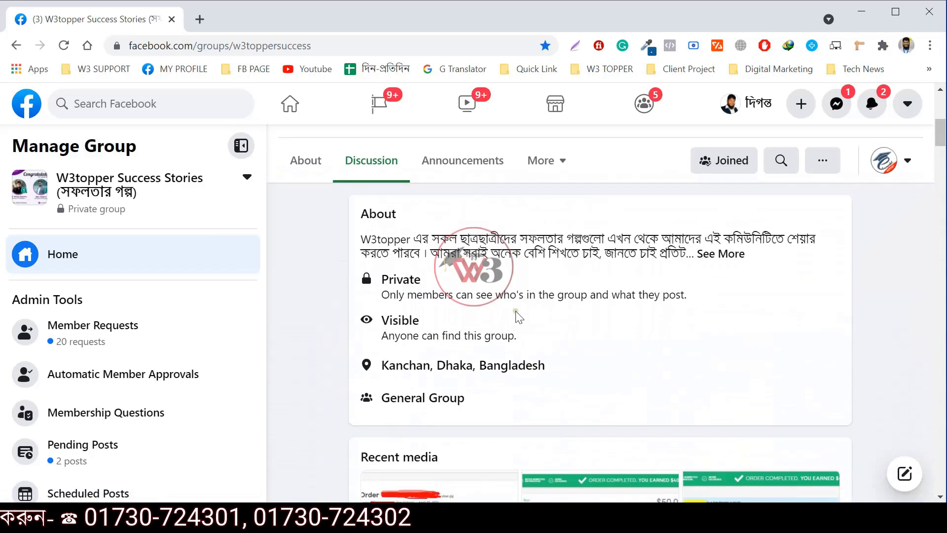
pyautogui.scroll(-15, 575, 338)
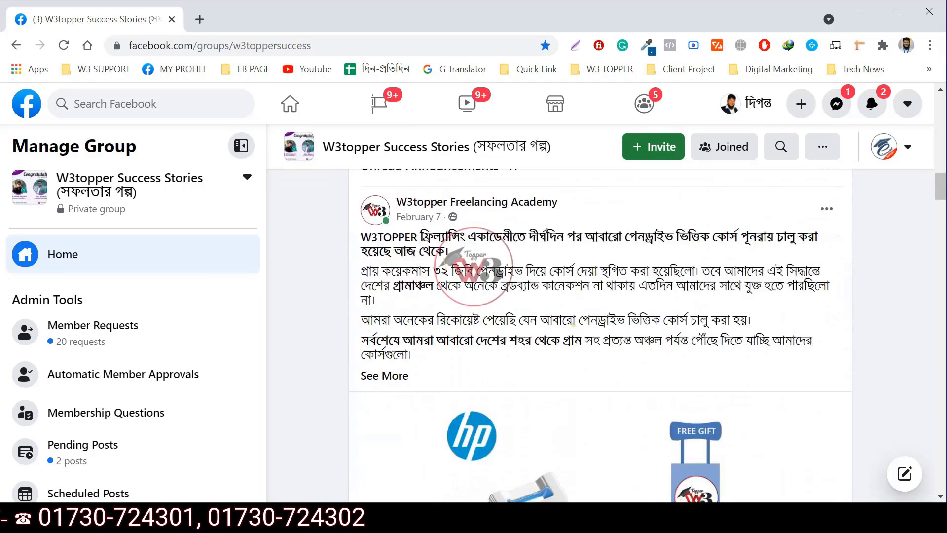
pyautogui.scroll(-5, 574, 334)
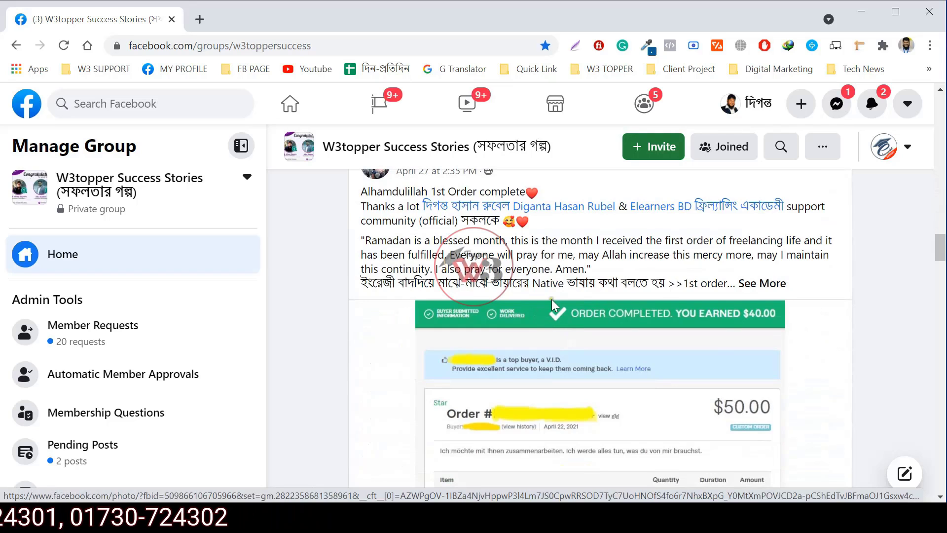
pyautogui.scroll(2, 551, 299)
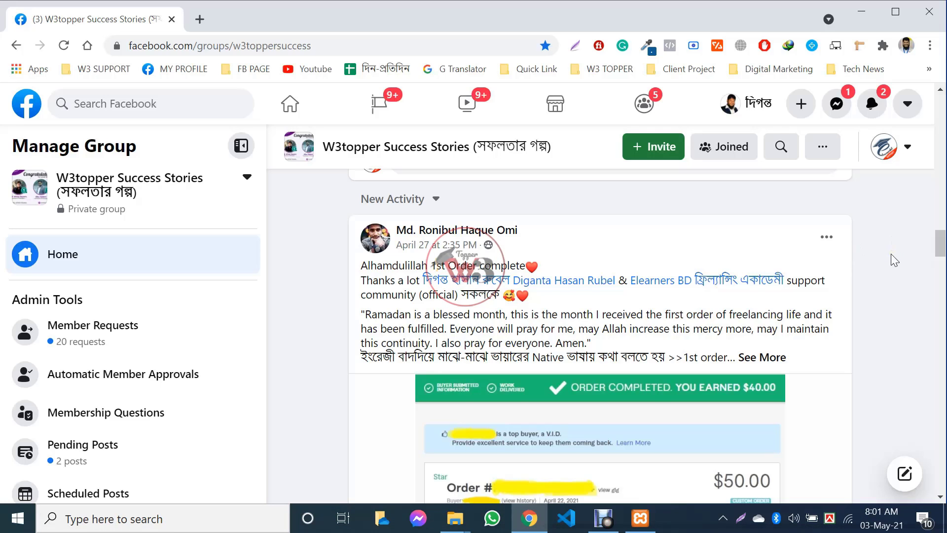
pyautogui.scroll(-10, 891, 254)
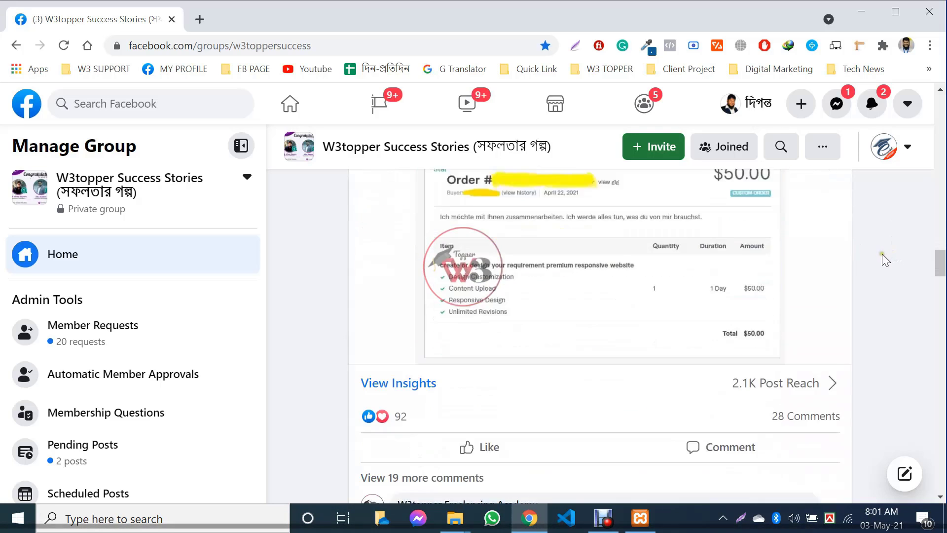
pyautogui.scroll(-10, 885, 253)
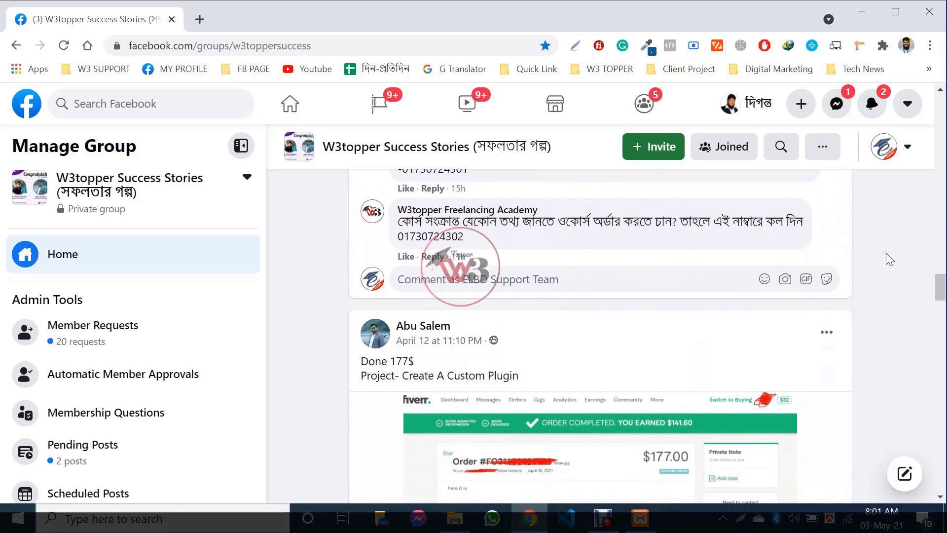
pyautogui.scroll(-20, 895, 231)
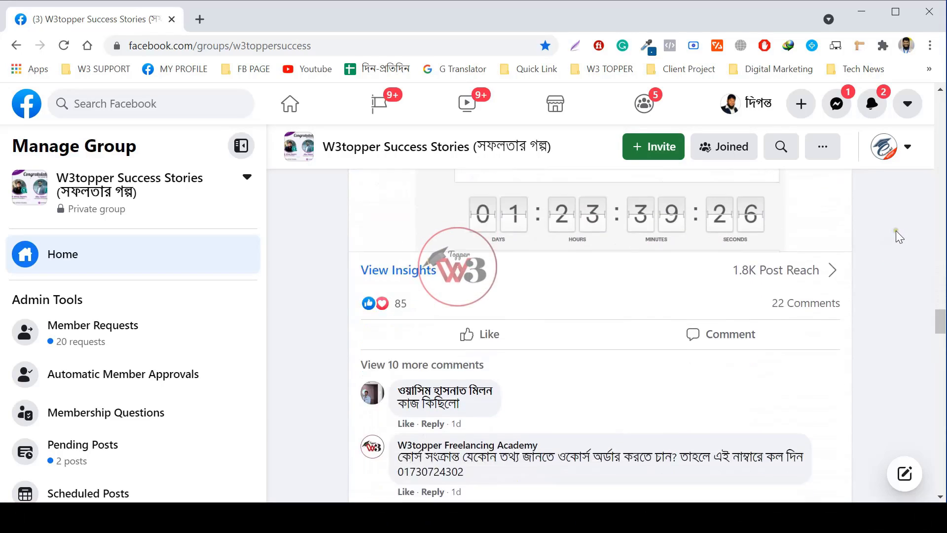
pyautogui.scroll(-12, 895, 232)
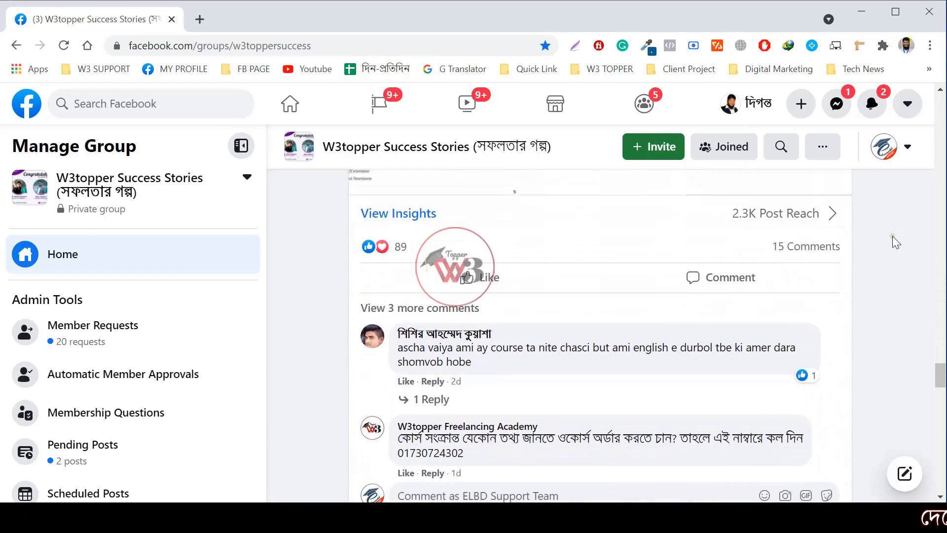
pyautogui.scroll(-8, 893, 238)
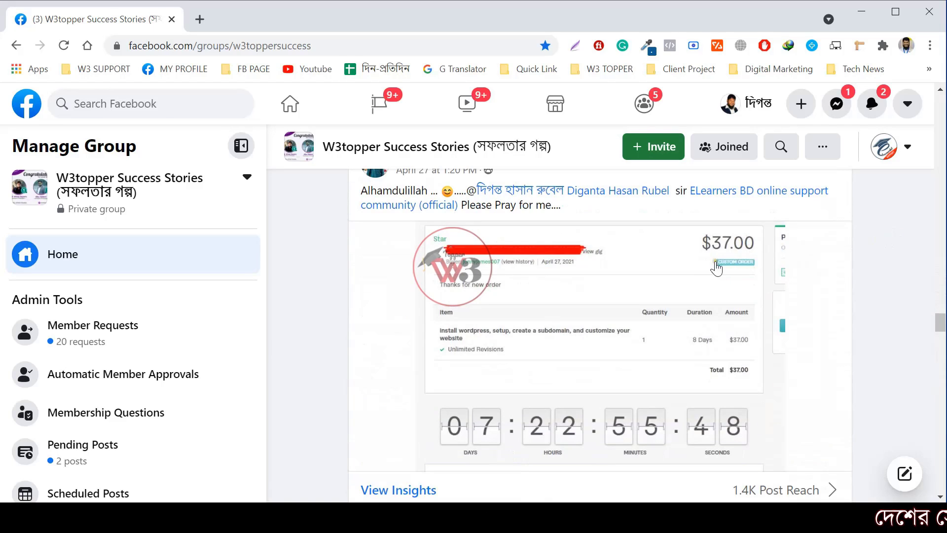
pyautogui.scroll(-12, 784, 223)
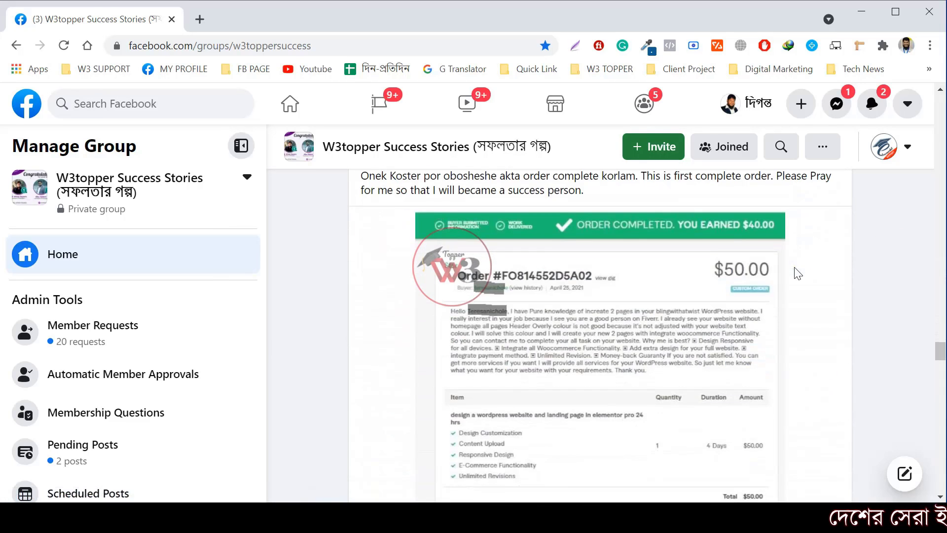
pyautogui.scroll(-12, 808, 311)
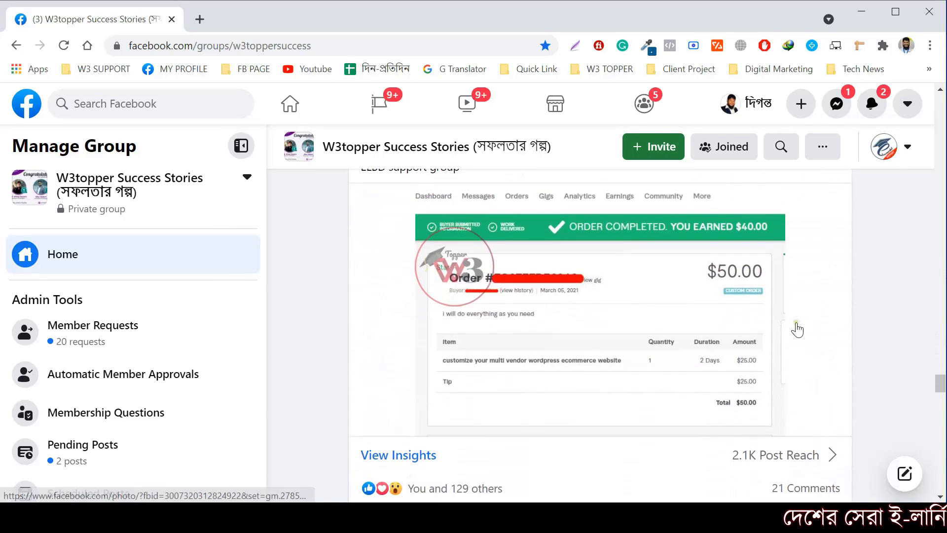
pyautogui.scroll(-12, 798, 330)
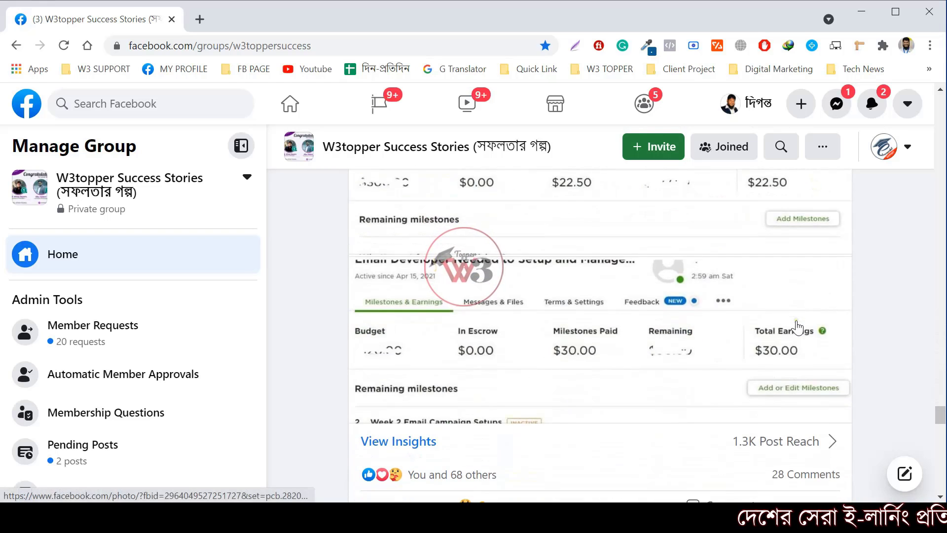
pyautogui.scroll(-12, 797, 323)
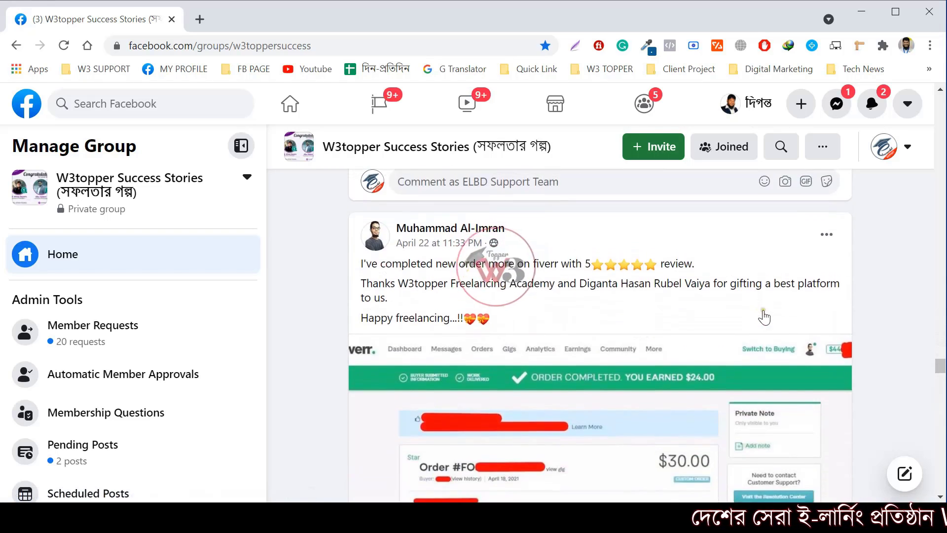
pyautogui.scroll(-12, 617, 302)
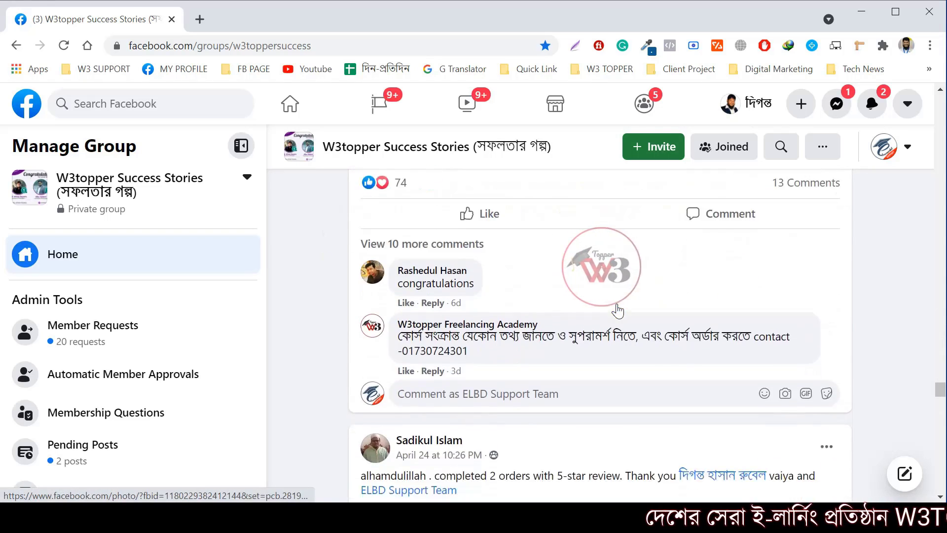
pyautogui.scroll(-12, 730, 289)
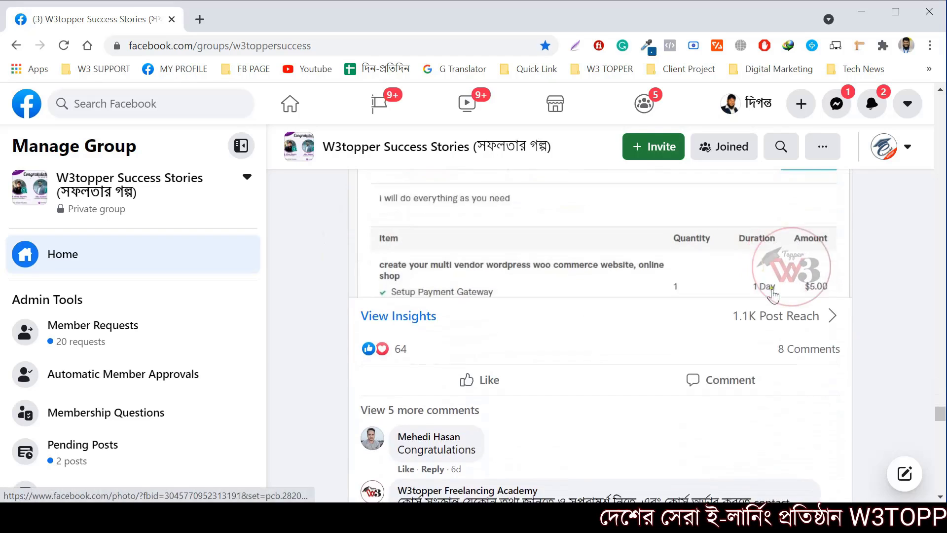
pyautogui.scroll(-4, 776, 294)
pyautogui.scroll(8, 775, 295)
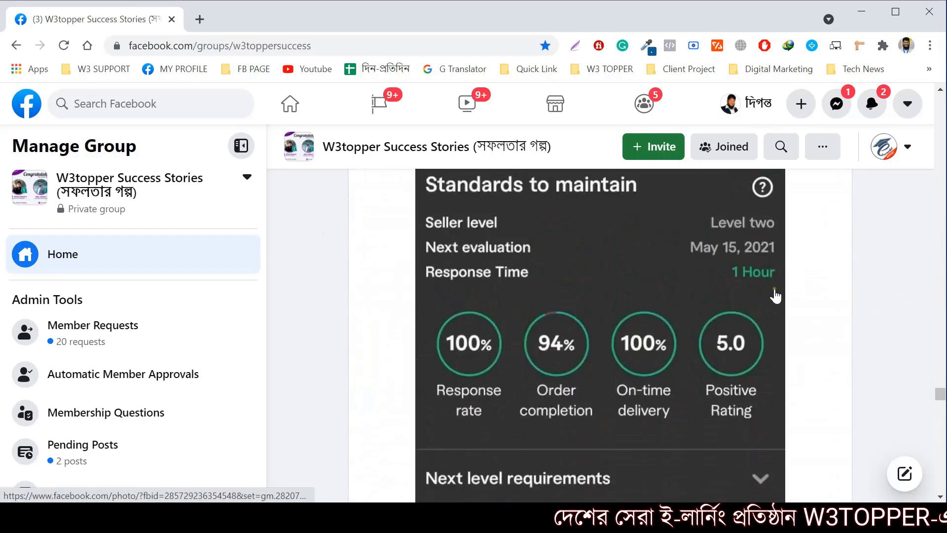
pyautogui.scroll(-8, 774, 288)
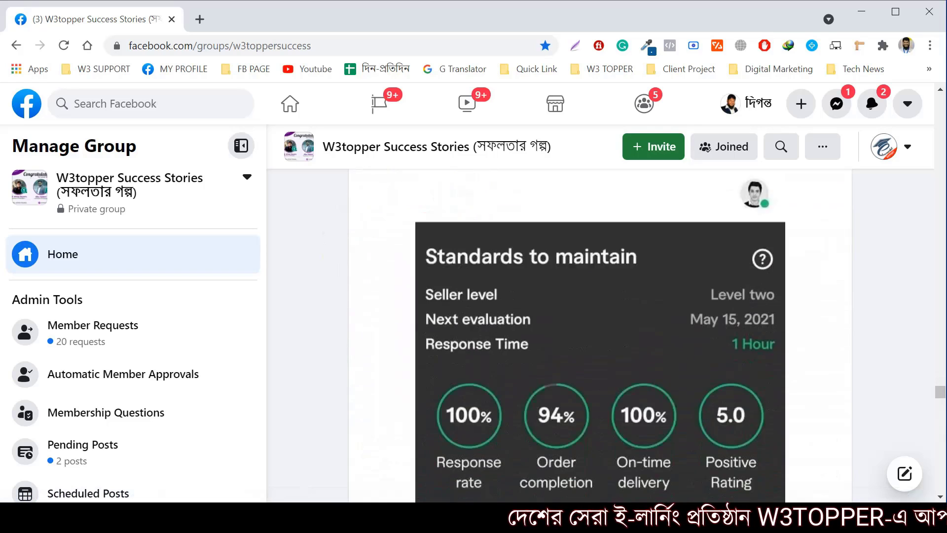
pyautogui.scroll(3, 662, 296)
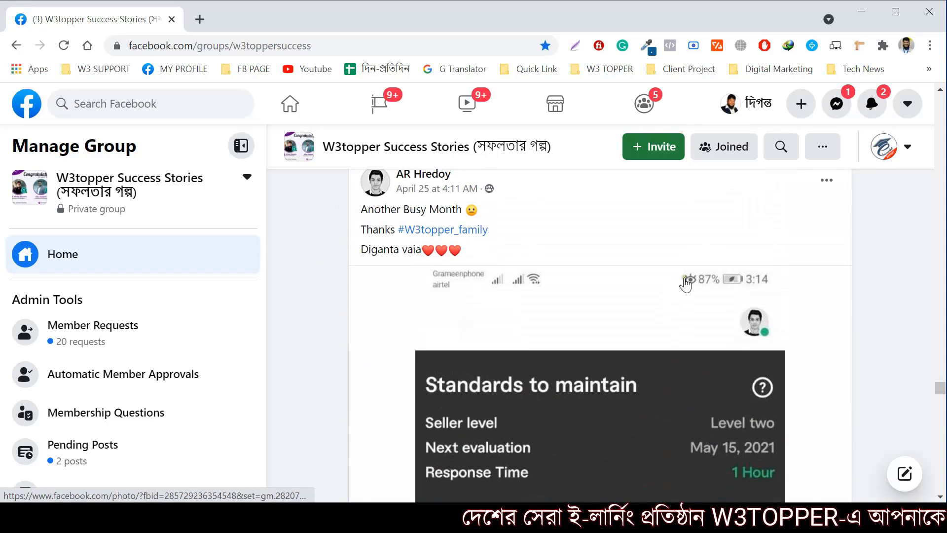
pyautogui.scroll(-6, 721, 276)
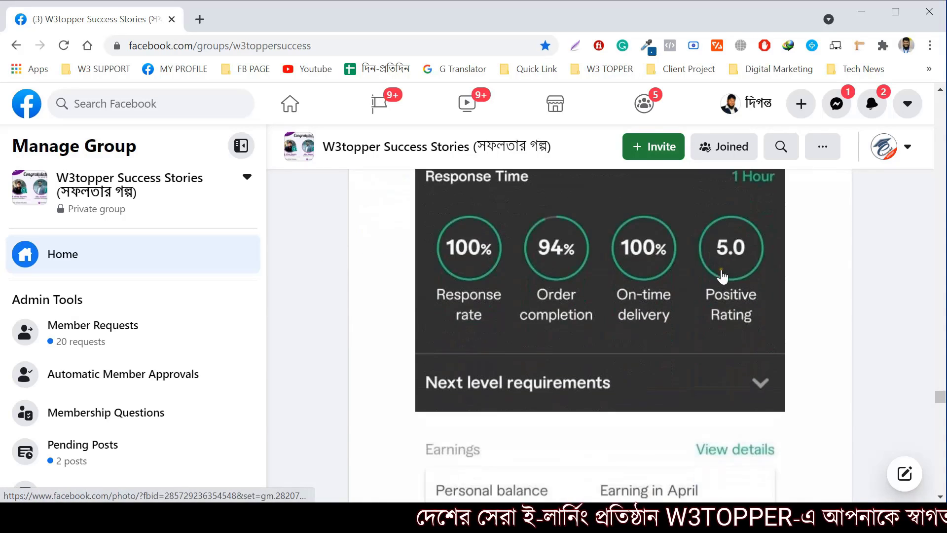
pyautogui.scroll(-3, 617, 323)
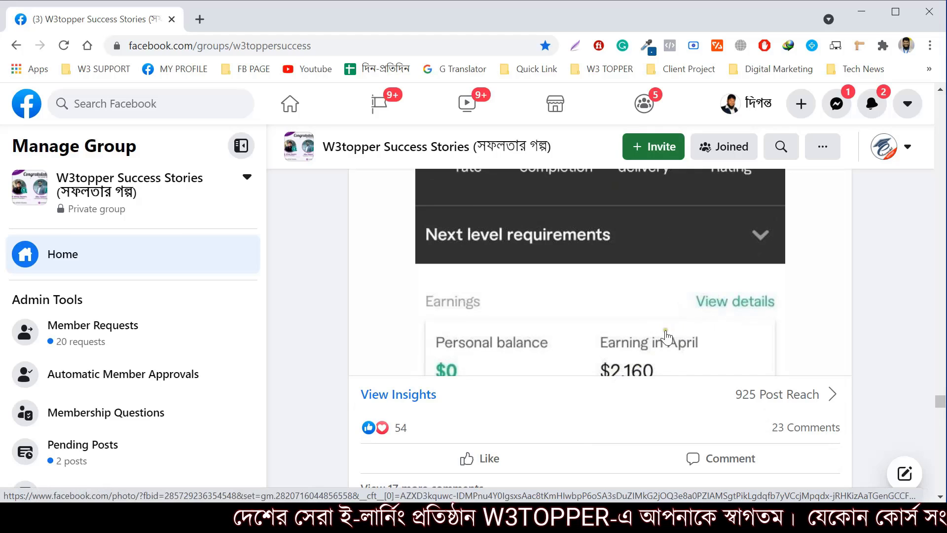
# View the member's earnings screenshot full size, then return to the group post
pyautogui.click(677, 347)
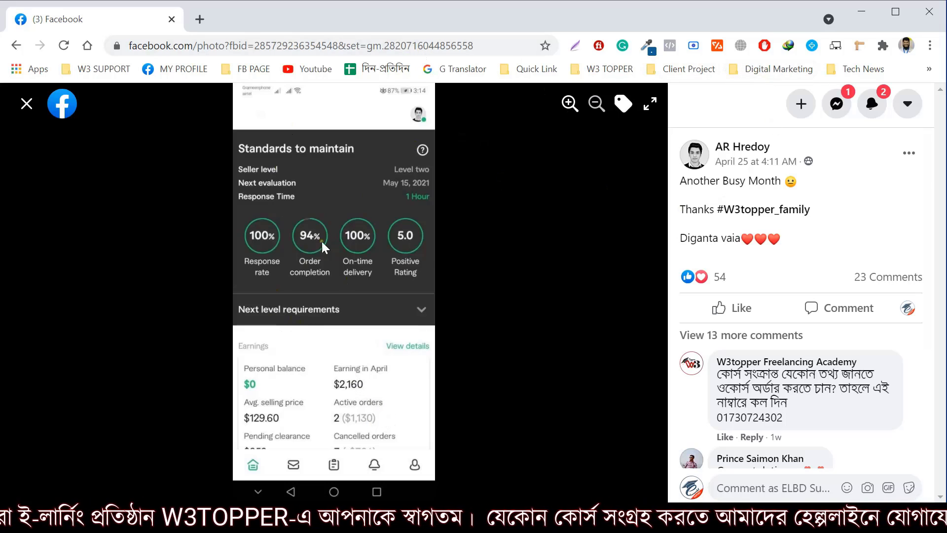
pyautogui.click(27, 103)
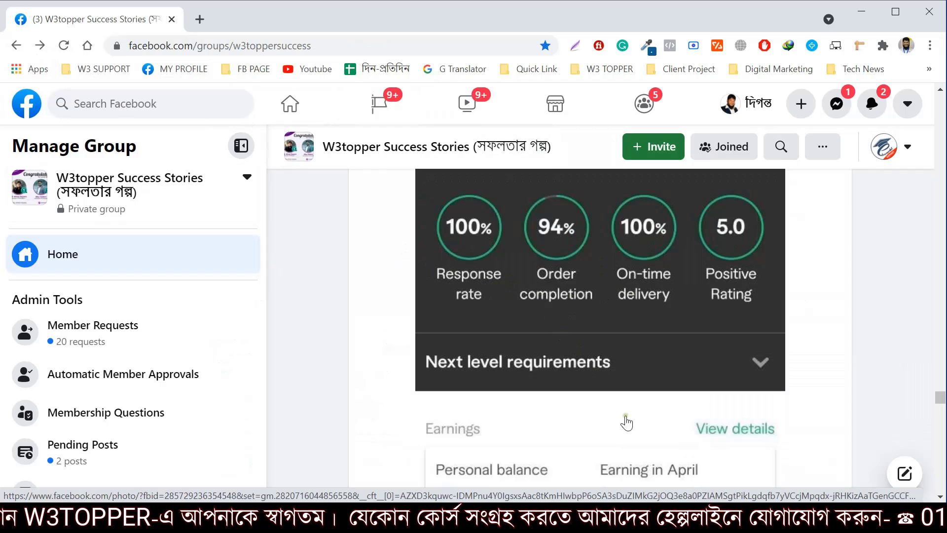
pyautogui.scroll(10, 565, 279)
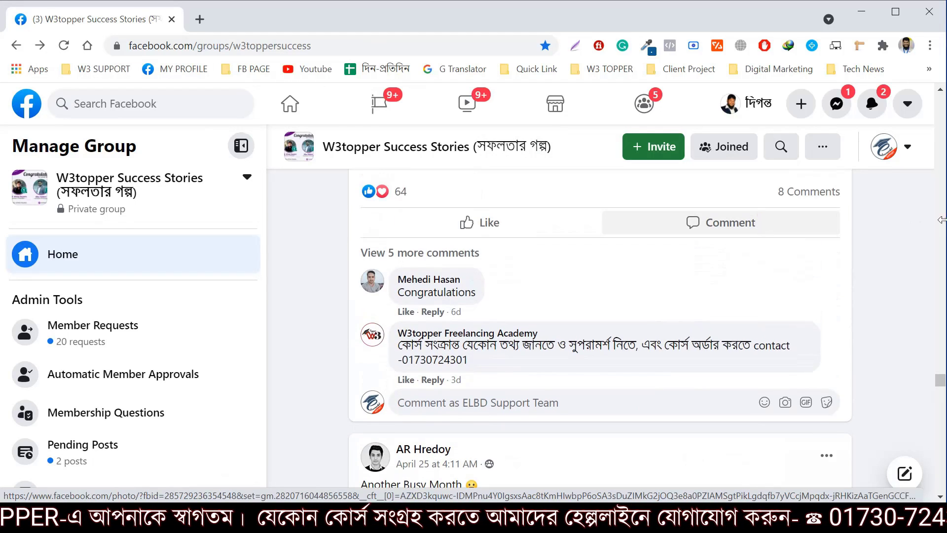
# Scroll through the 'Another Busy Month' post's seller stats and bring up the Start menu
pyautogui.scroll(-3, 799, 233)
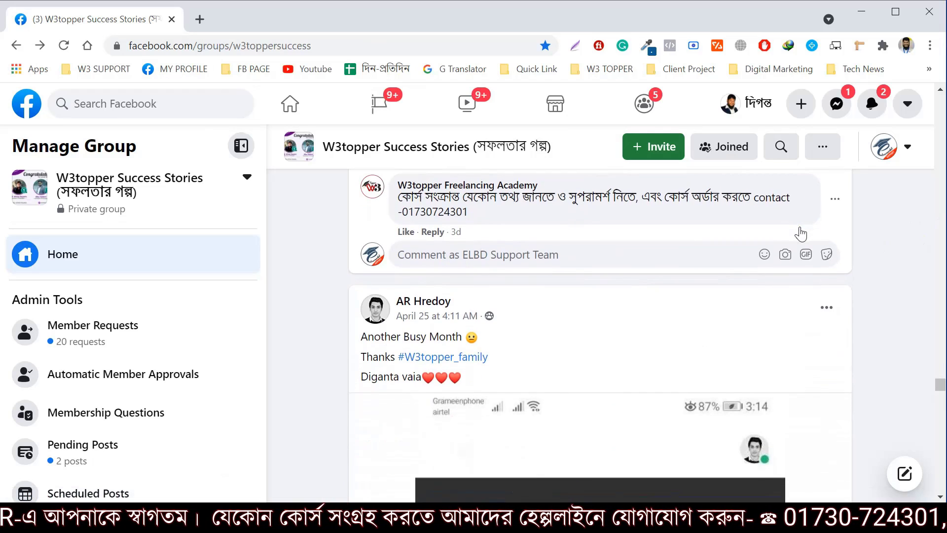
pyautogui.scroll(-6, 800, 219)
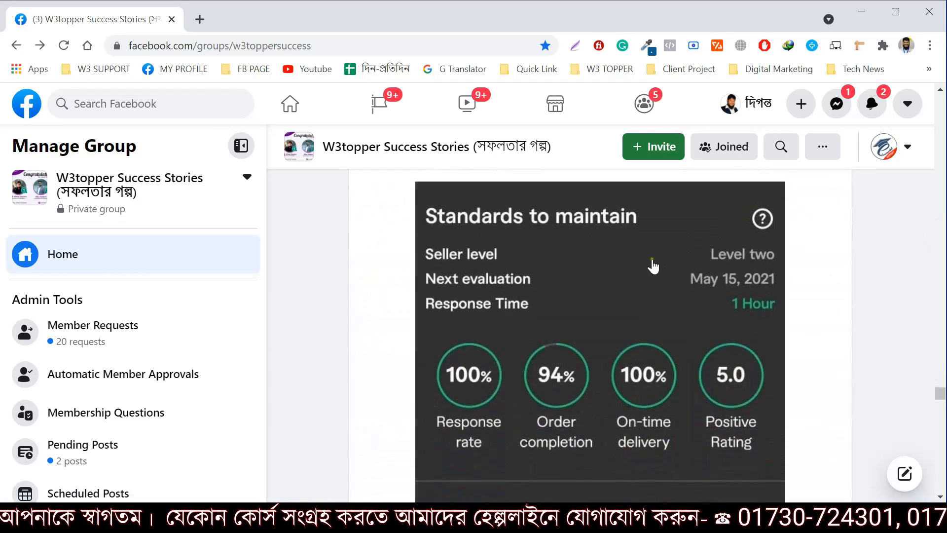
pyautogui.scroll(-1, 698, 301)
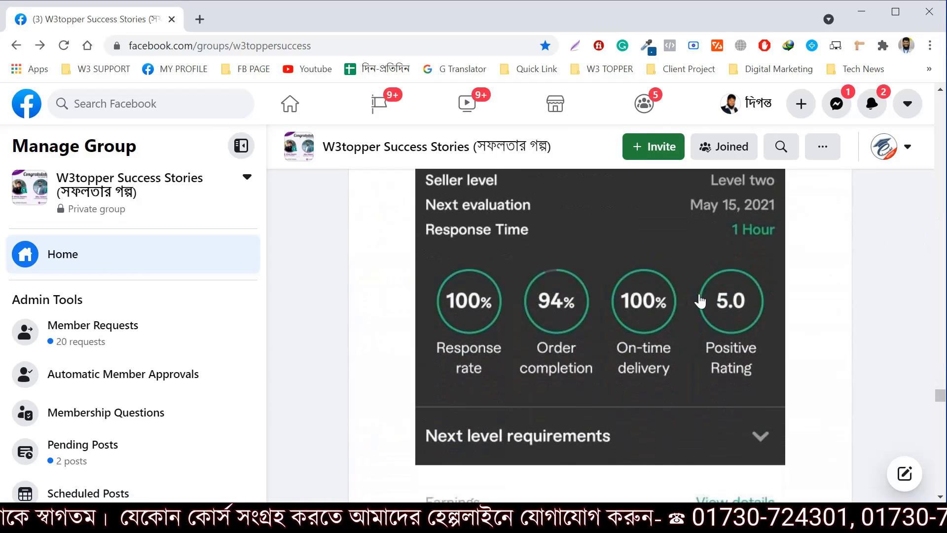
pyautogui.scroll(-3, 701, 301)
pyautogui.scroll(2, 700, 301)
pyautogui.scroll(-1, 701, 301)
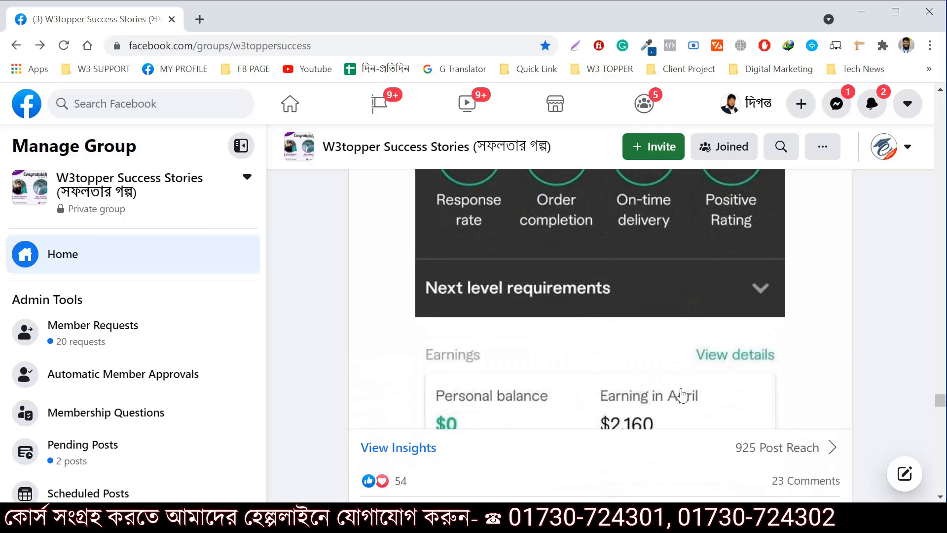
pyautogui.press('super')
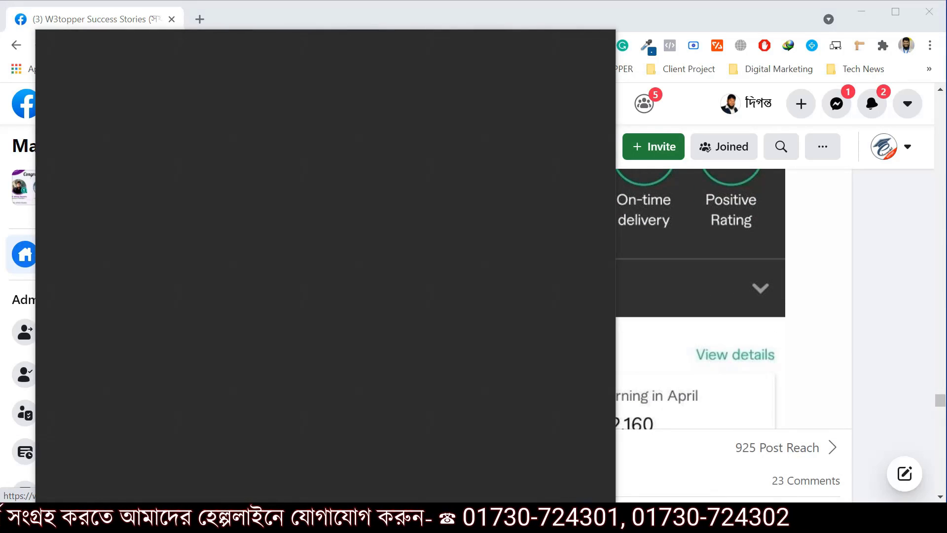
# Launch Calculator from a 'calc' search and enter 2160 ×
pyautogui.write('calc')
pyautogui.click(176, 110)
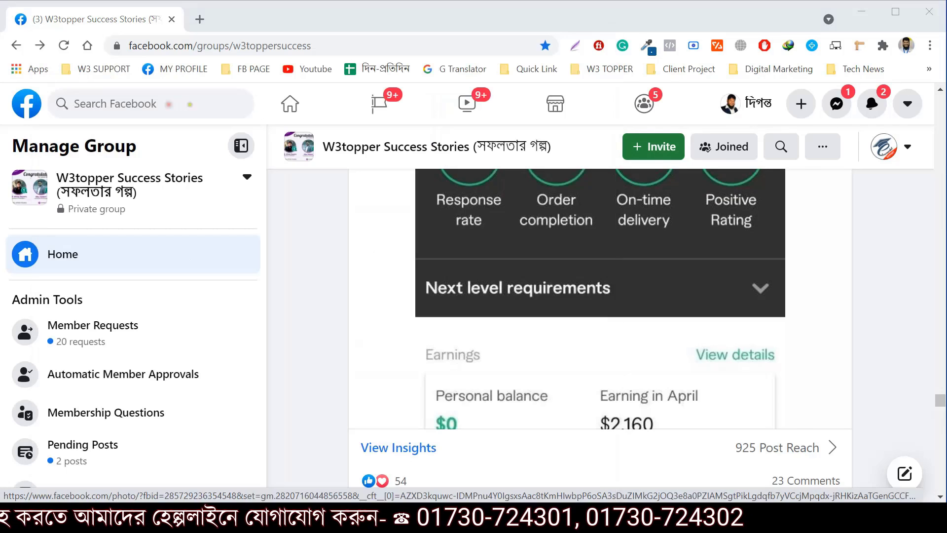
pyautogui.click(623, 365)
pyautogui.click(584, 367)
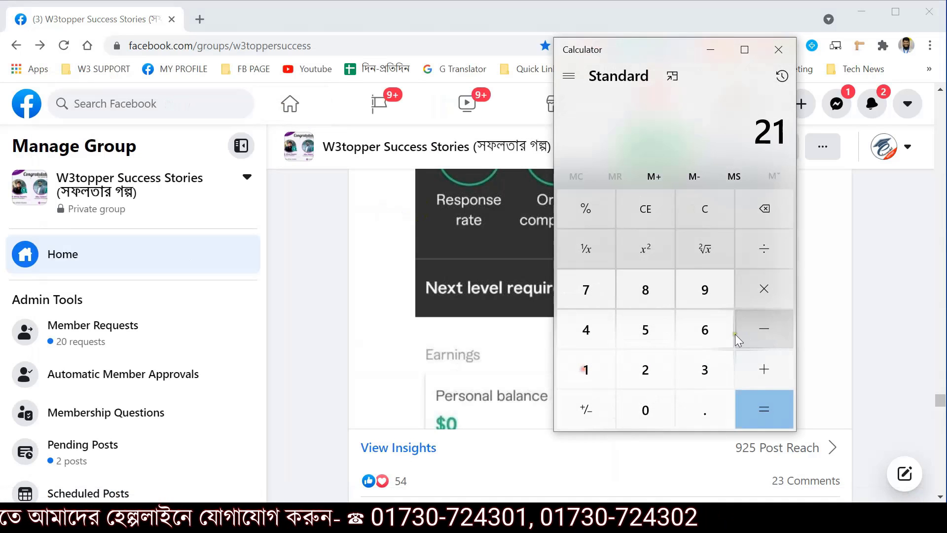
pyautogui.click(720, 334)
pyautogui.click(662, 404)
pyautogui.click(768, 285)
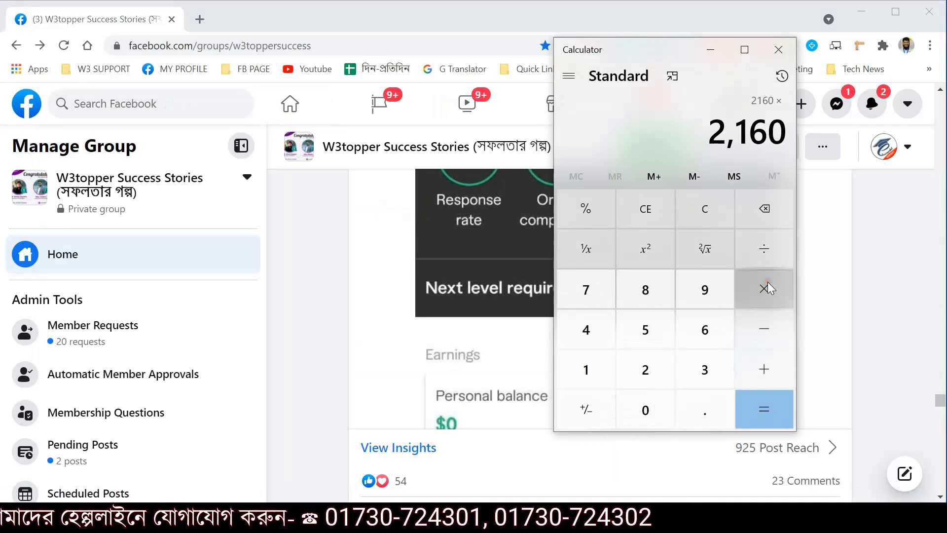
# Enter 85.25 to get 184,140, then minimize Calculator back to the Facebook post
pyautogui.click(644, 288)
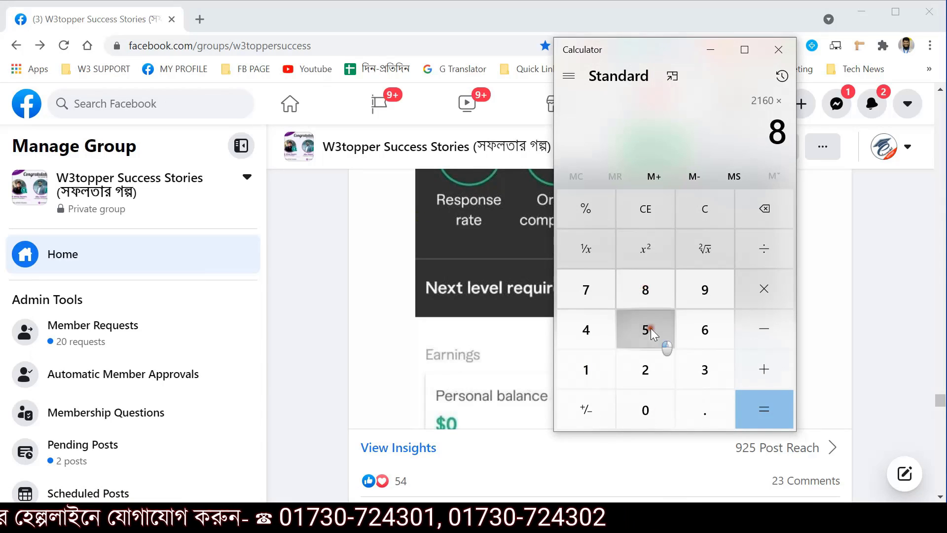
pyautogui.click(658, 338)
pyautogui.click(700, 400)
pyautogui.click(635, 370)
pyautogui.click(646, 333)
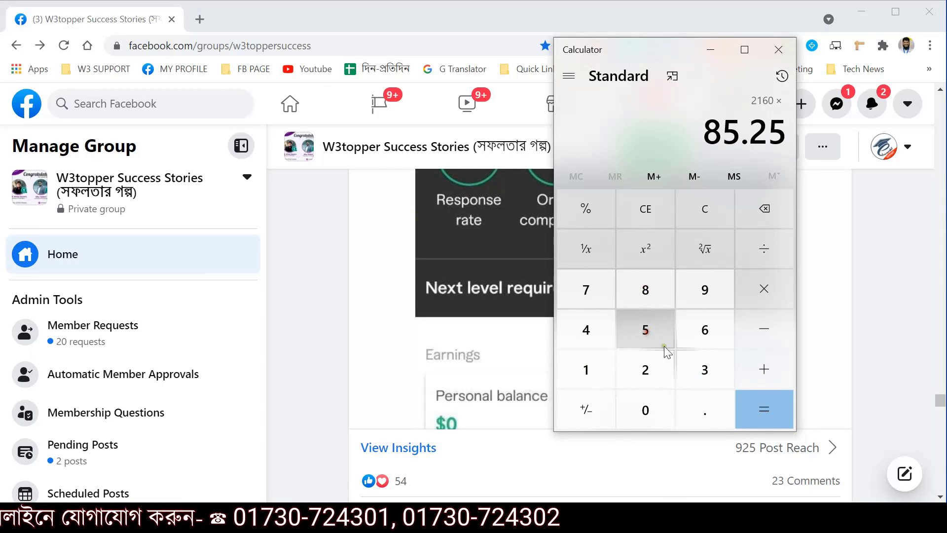
pyautogui.click(769, 419)
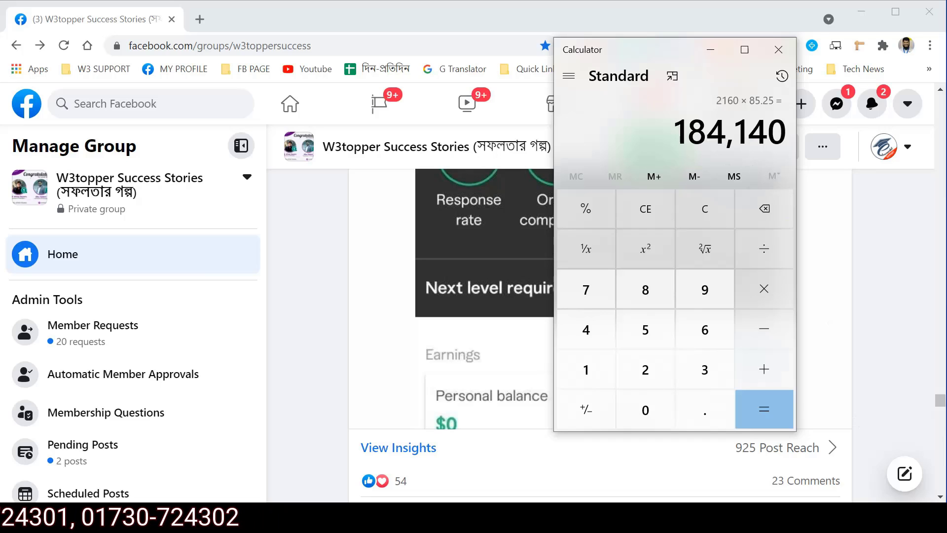
pyautogui.click(711, 49)
pyautogui.scroll(-3, 646, 242)
pyautogui.scroll(3, 651, 248)
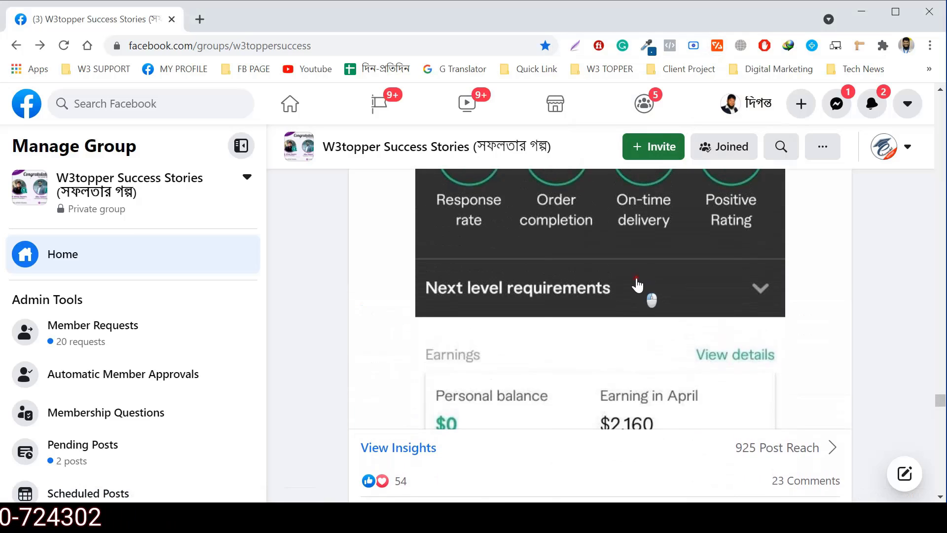
# View the earnings screenshot full size again, close it, and open a new Chrome tab
pyautogui.click(637, 285)
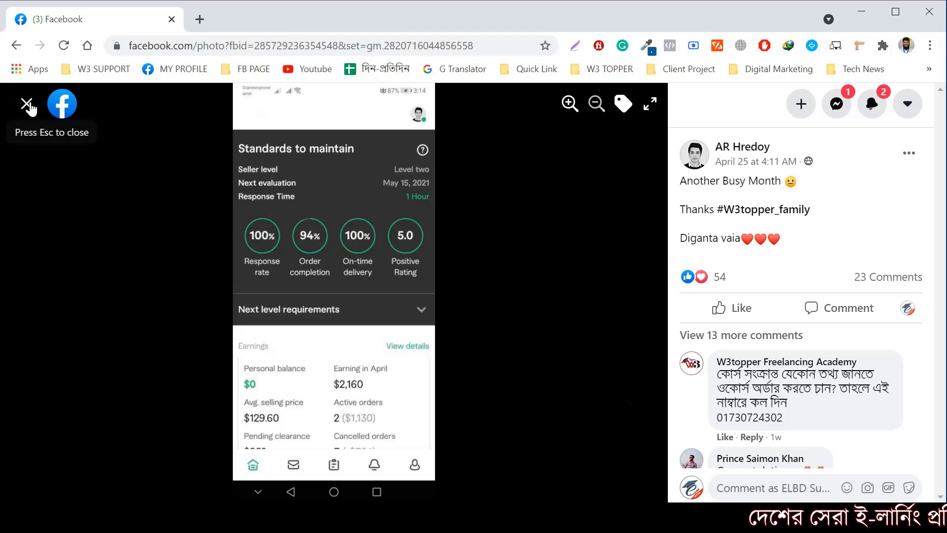
pyautogui.click(27, 104)
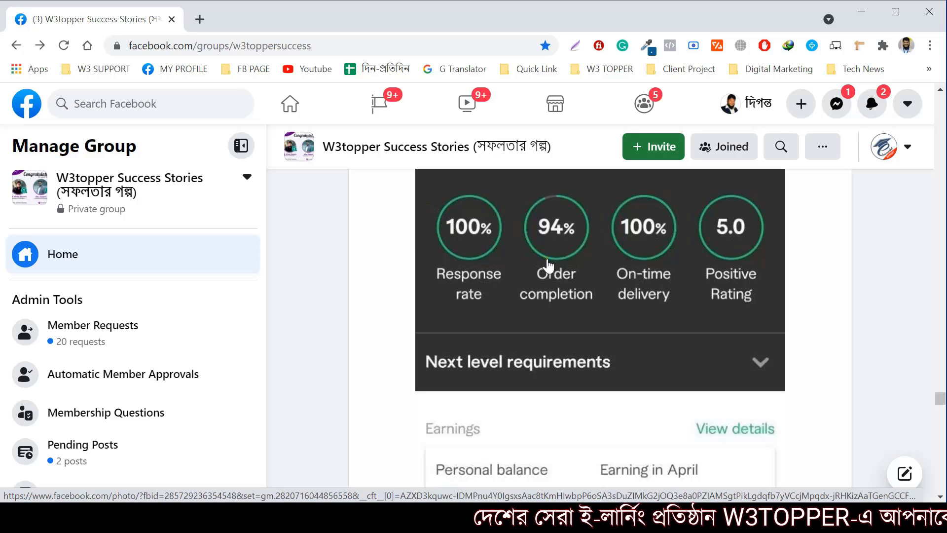
pyautogui.click(201, 21)
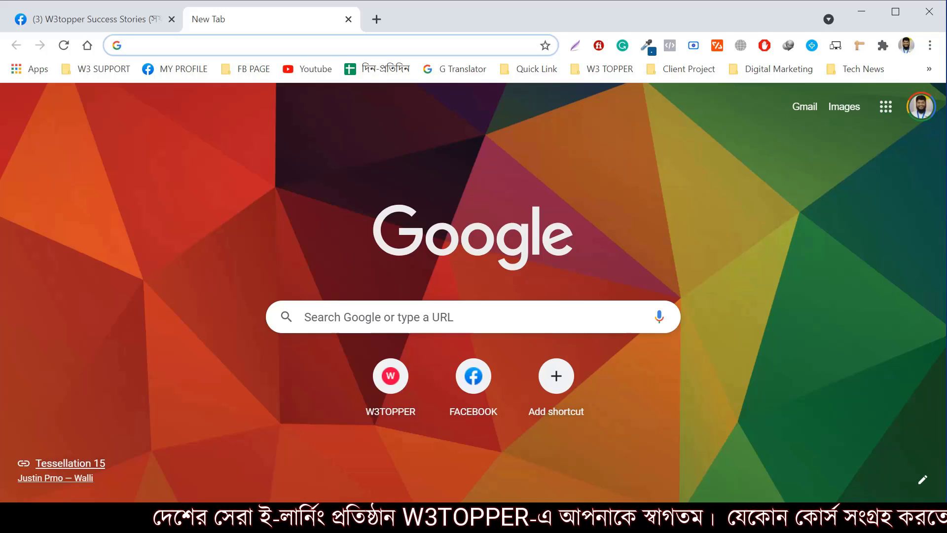
# Go to localhost/phpmyadmin in the new tab, correcting a typo in the address
pyautogui.write('loc')
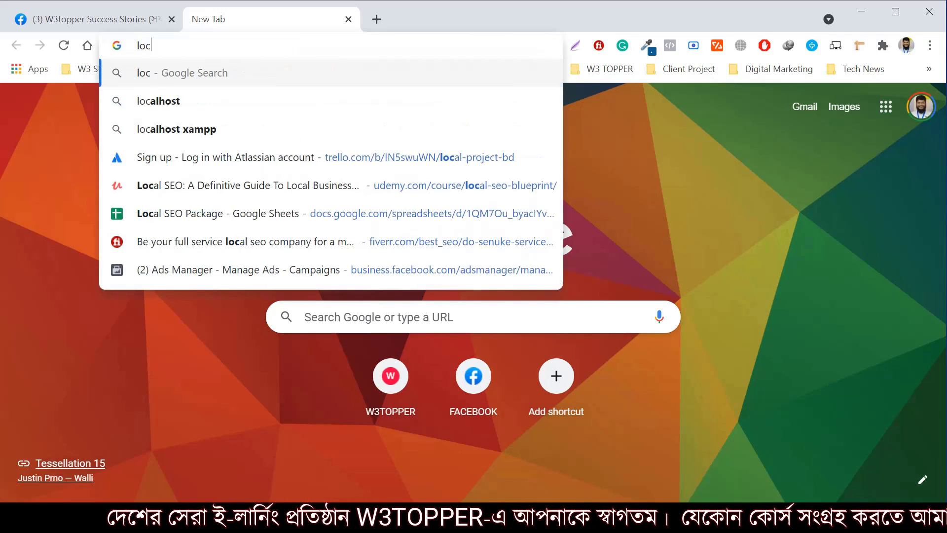
pyautogui.write('alhost')
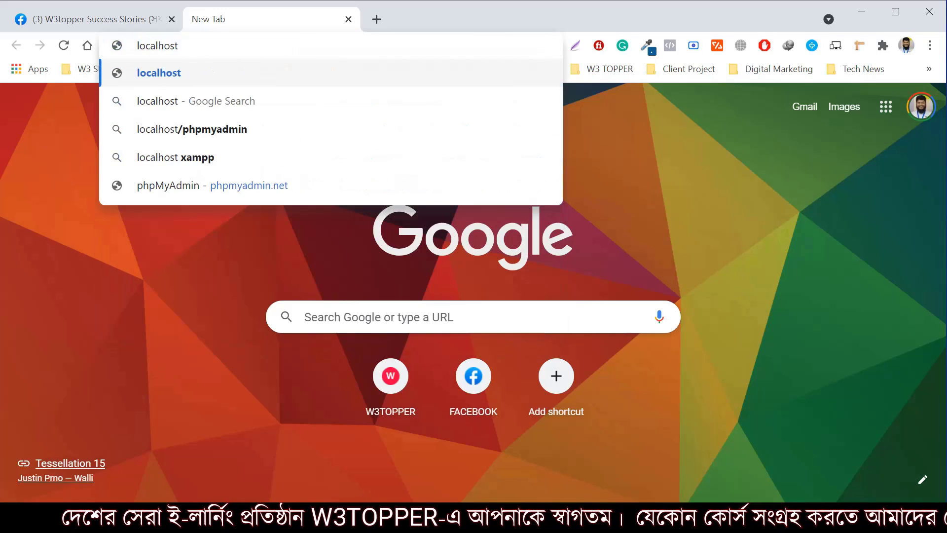
pyautogui.write('/m')
pyautogui.press('BackSpace')
pyautogui.write('p')
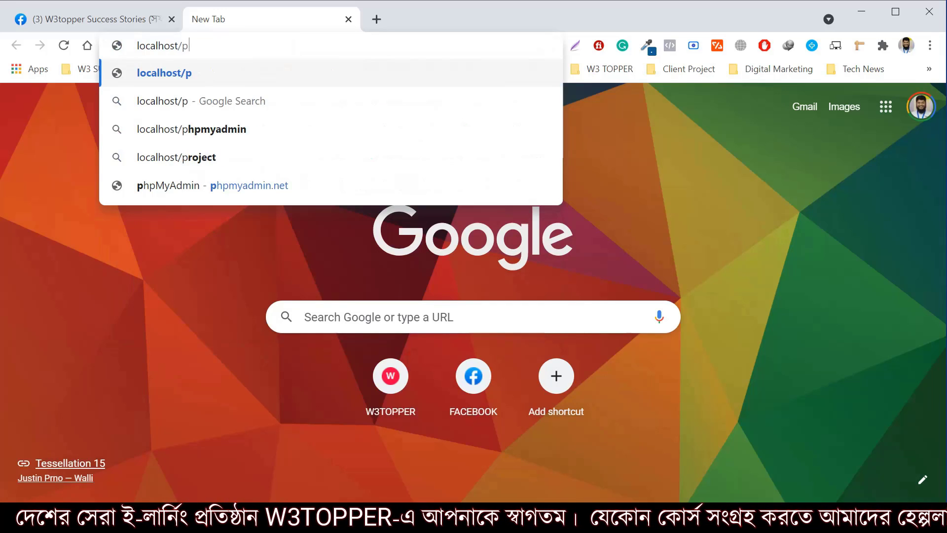
pyautogui.write('hpmy')
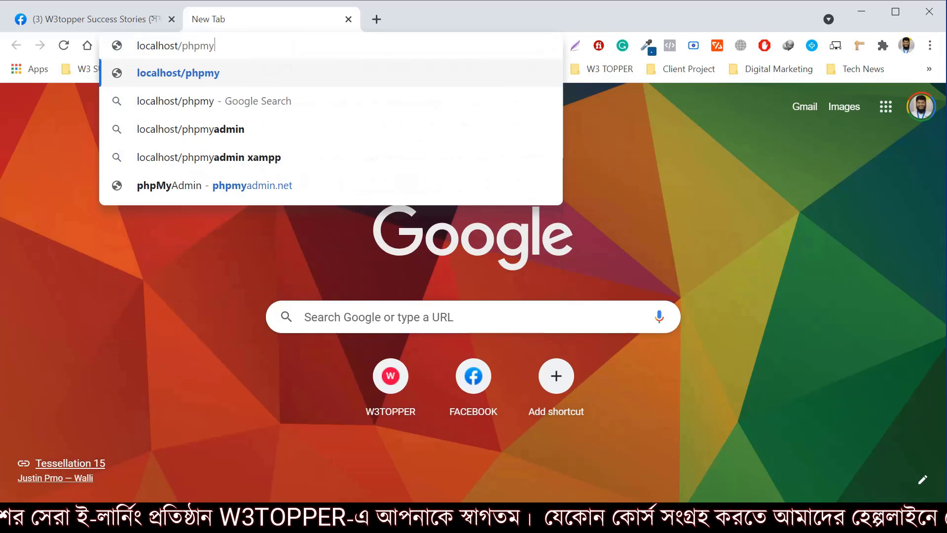
pyautogui.write('admin')
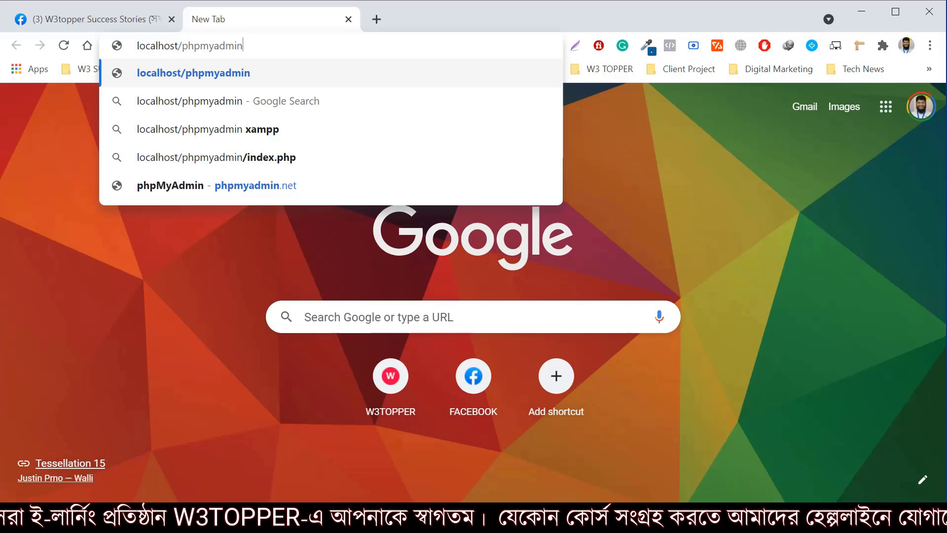
pyautogui.press('Return')
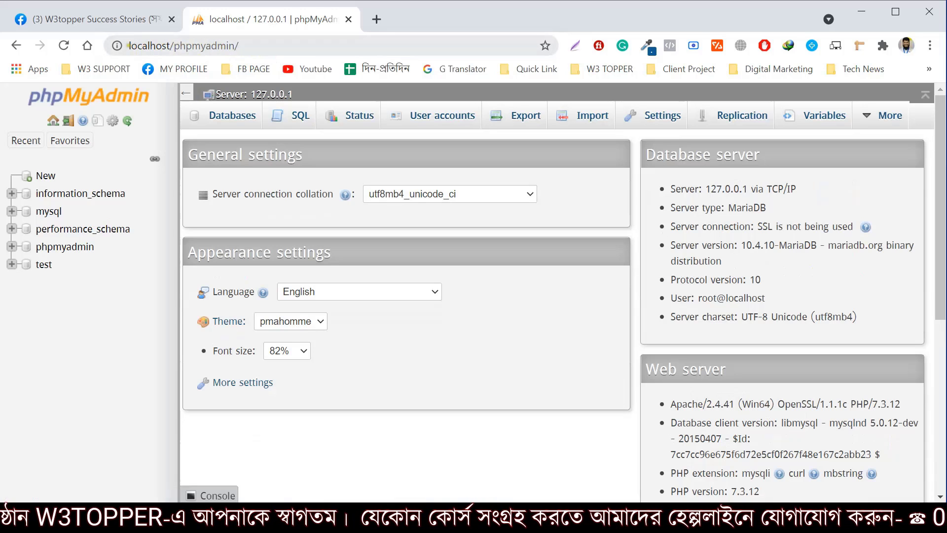
# Highlight the localhost/phpmyadmin address, then show the Databases page listing five databases
pyautogui.moveTo(128, 46); pyautogui.dragTo(256, 45)
pyautogui.click(260, 45)
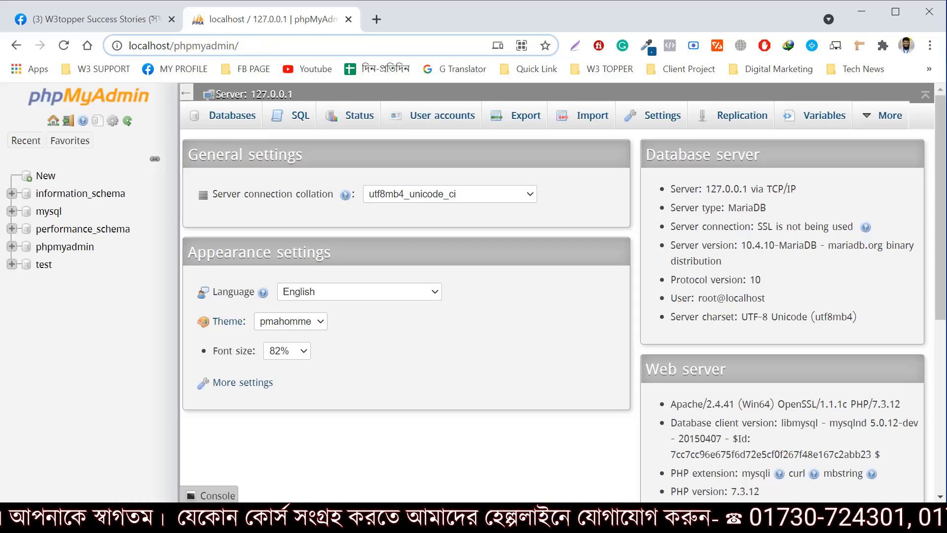
pyautogui.moveTo(258, 49); pyautogui.dragTo(128, 46)
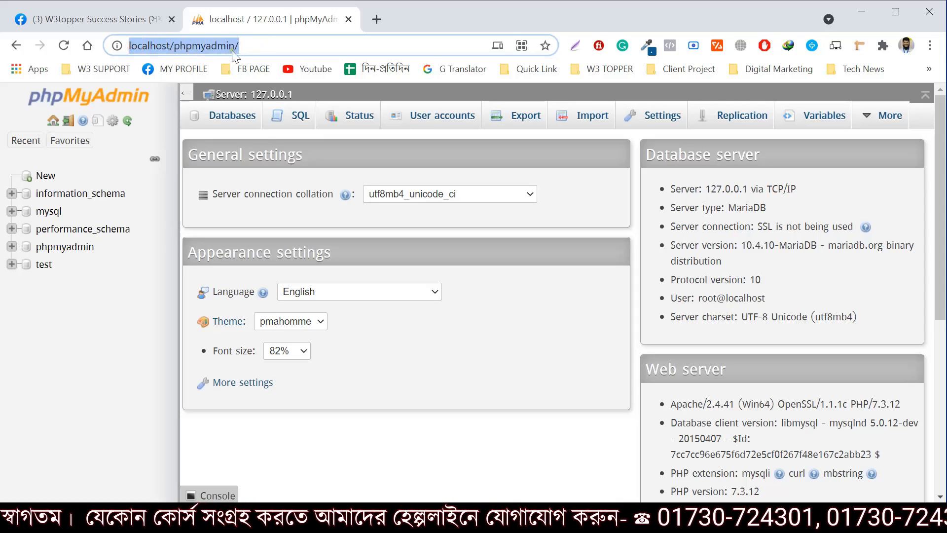
pyautogui.click(273, 46)
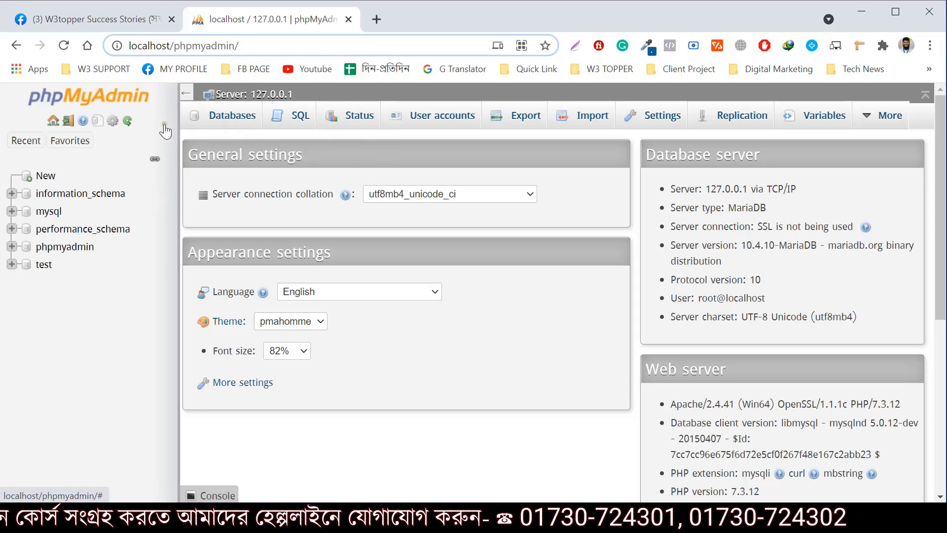
pyautogui.click(227, 121)
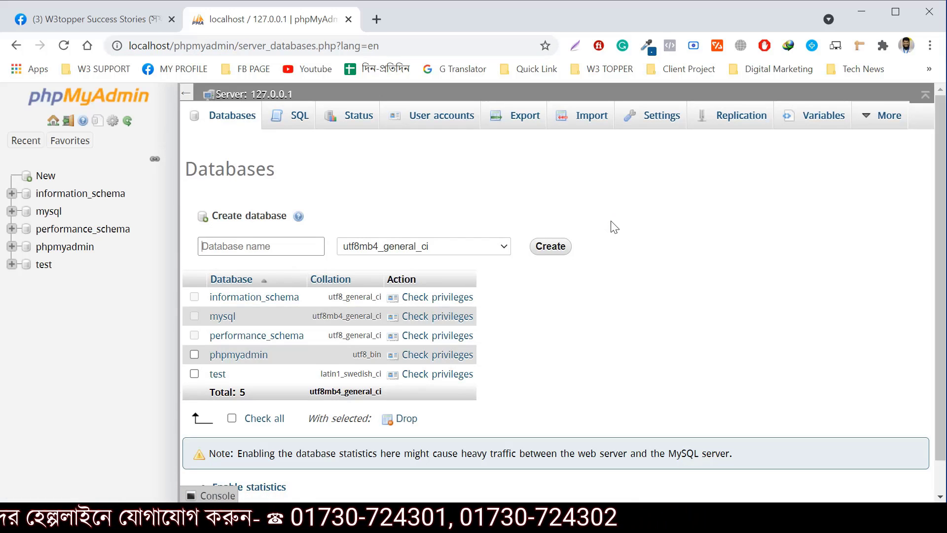
# Enter learningwp as the new database name and create it
pyautogui.write('le')
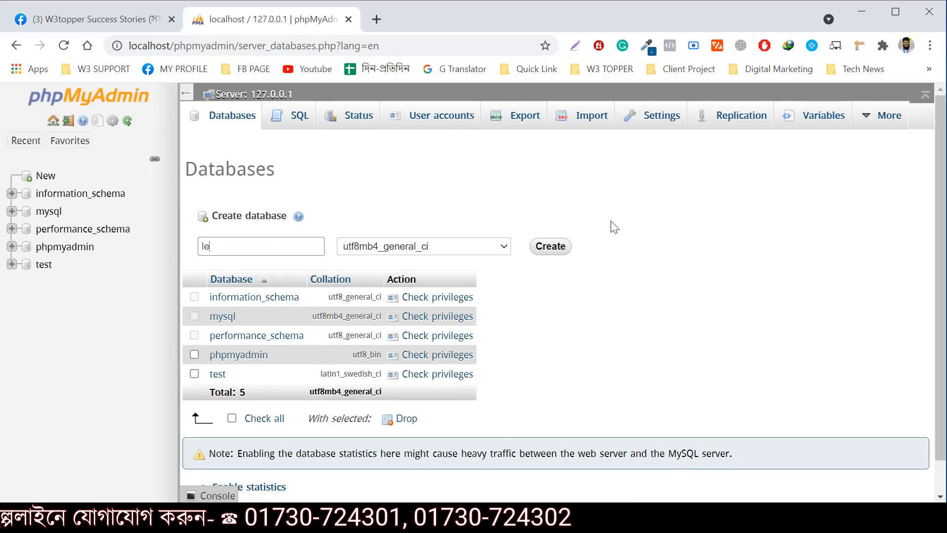
pyautogui.write('arningwp')
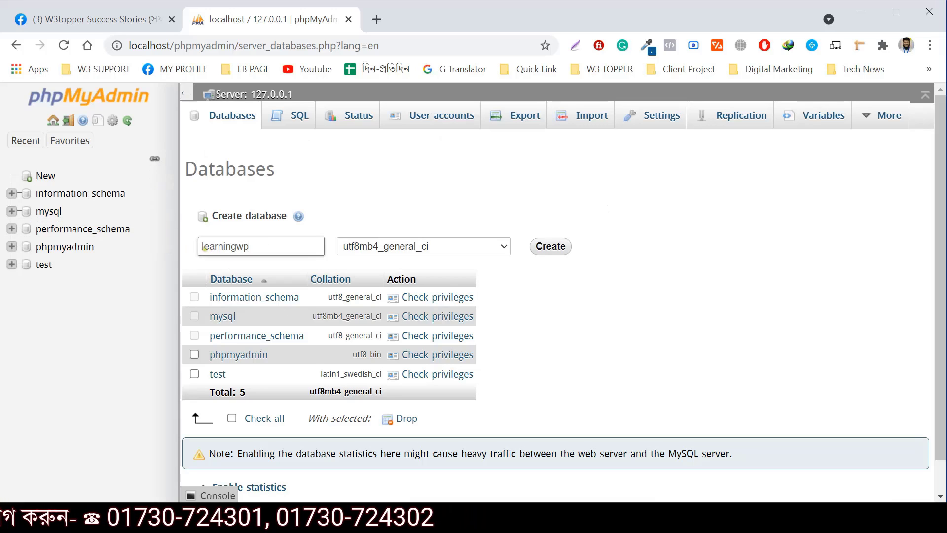
pyautogui.moveTo(204, 248); pyautogui.dragTo(261, 250)
pyautogui.click(558, 247)
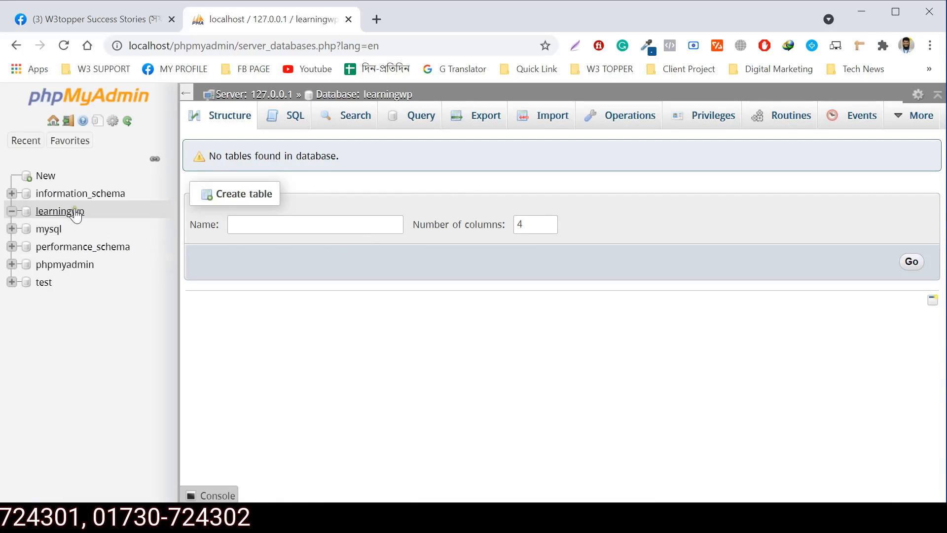
# In a new tab, type localhost/learningwp/wp-admin, comparing it with the phpMyAdmin tab's address
pyautogui.click(376, 20)
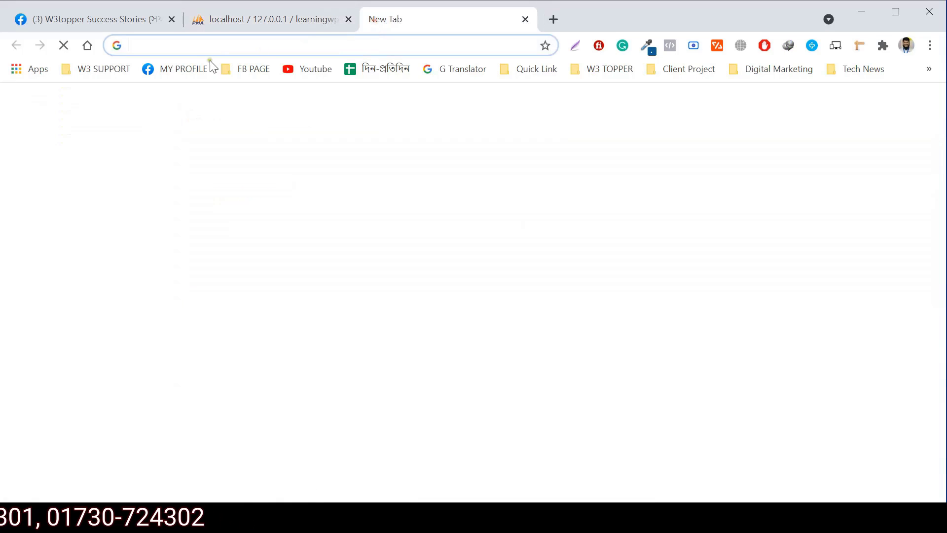
pyautogui.write('l')
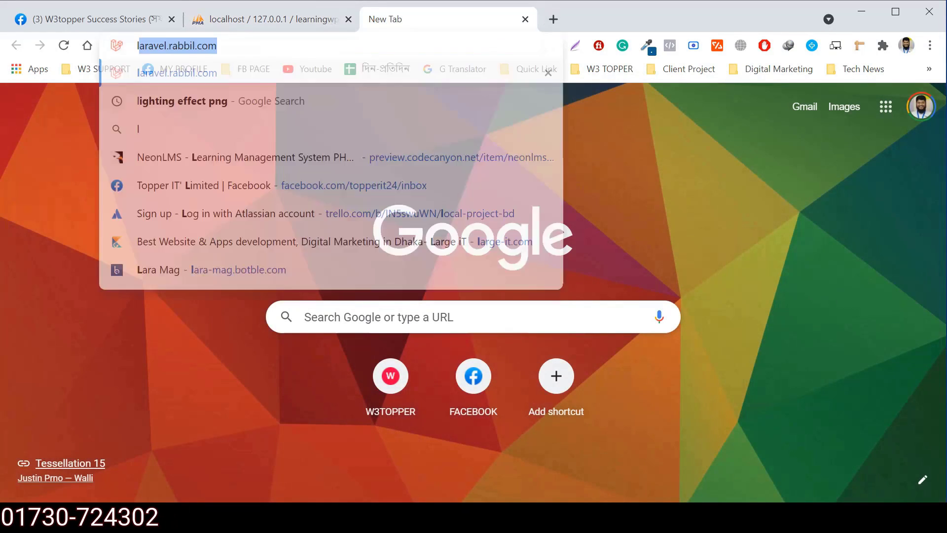
pyautogui.write('ocalh')
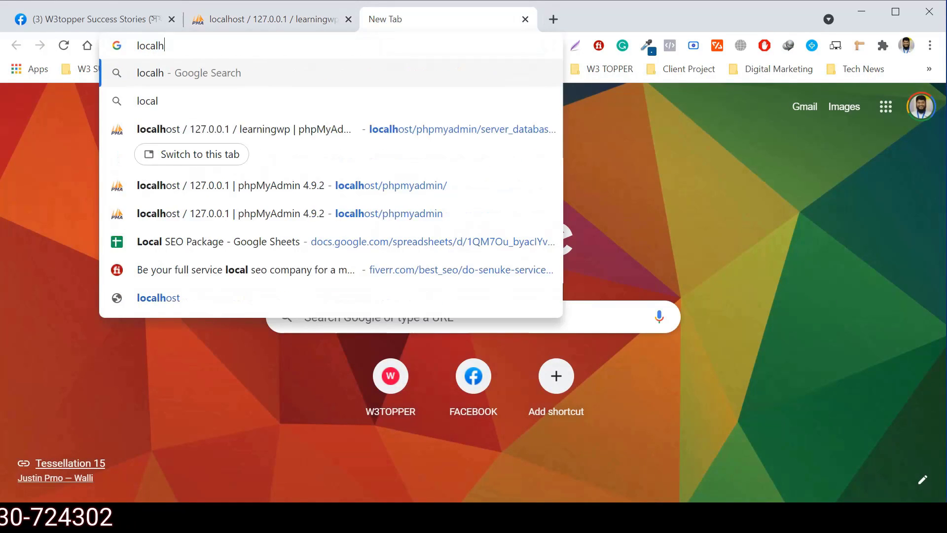
pyautogui.write('ost/')
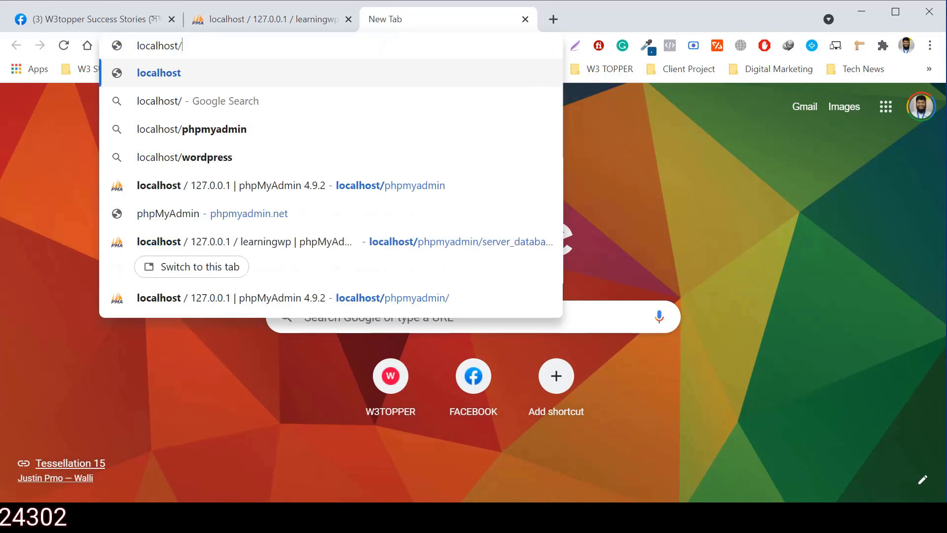
pyautogui.write('lea')
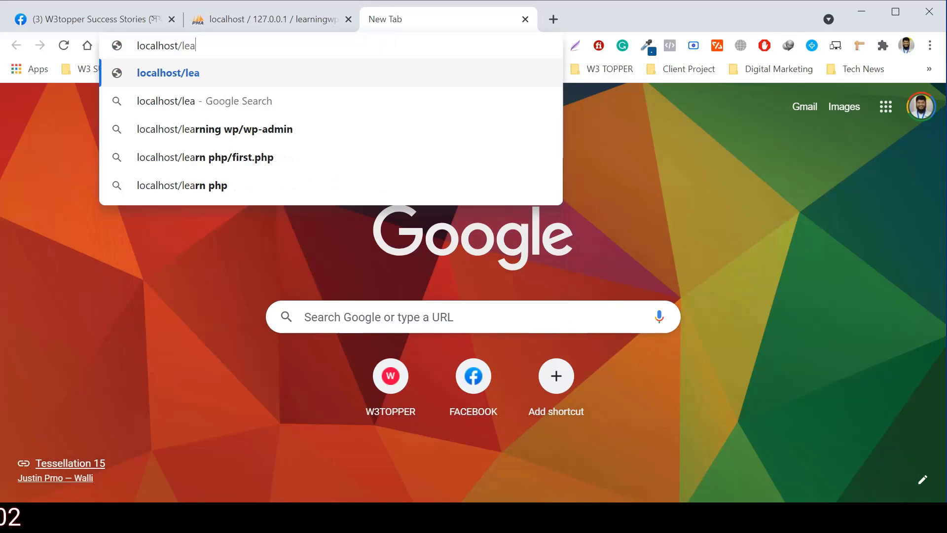
pyautogui.write('rningwp')
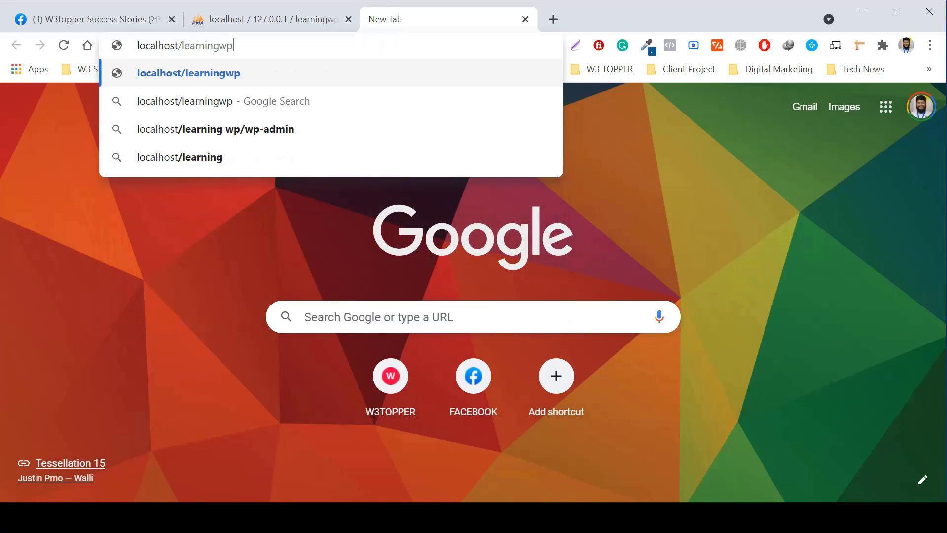
pyautogui.write('/')
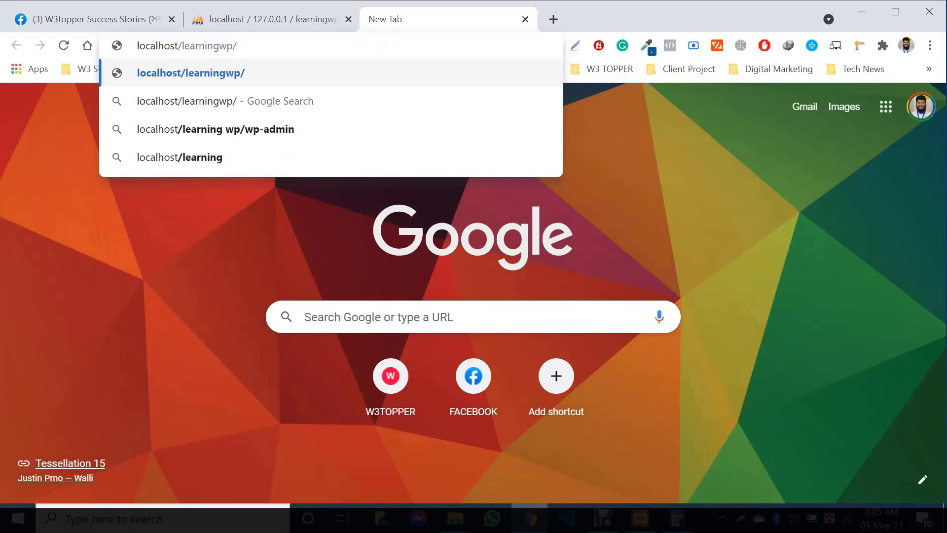
pyautogui.click(267, 22)
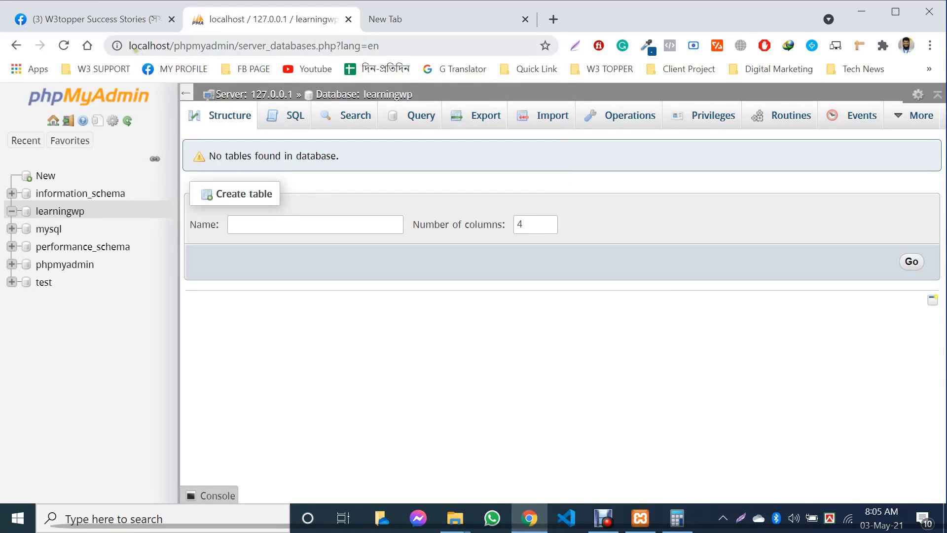
pyautogui.moveTo(131, 46); pyautogui.dragTo(239, 46)
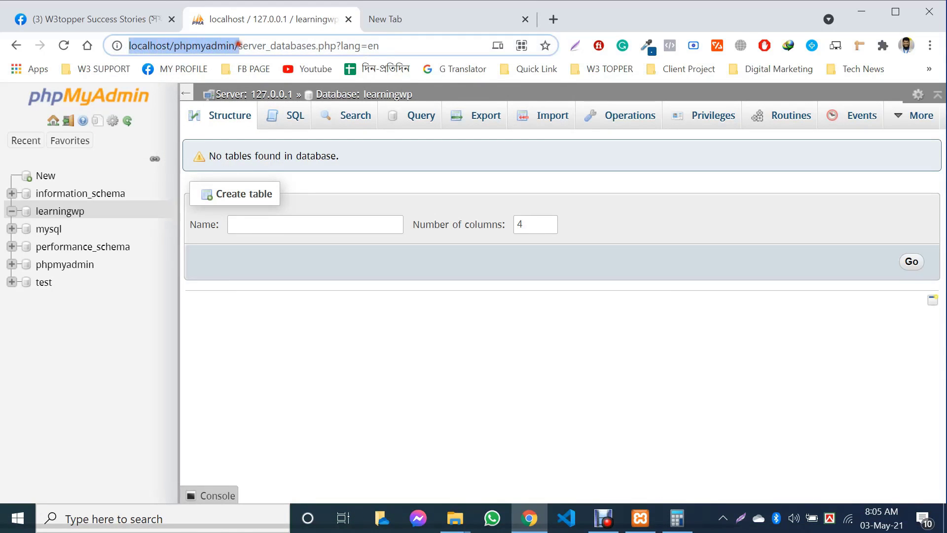
pyautogui.click(386, 22)
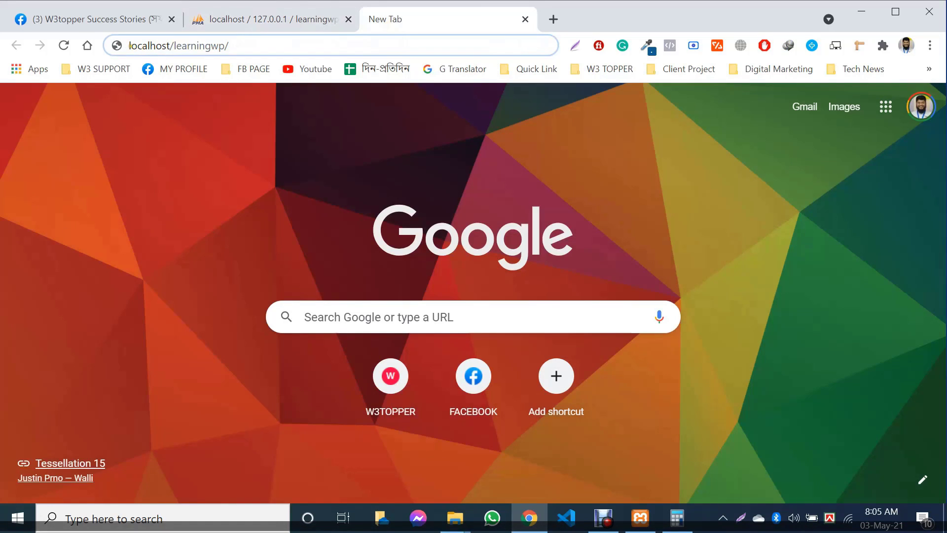
pyautogui.moveTo(130, 45); pyautogui.dragTo(248, 46)
pyautogui.click(248, 46)
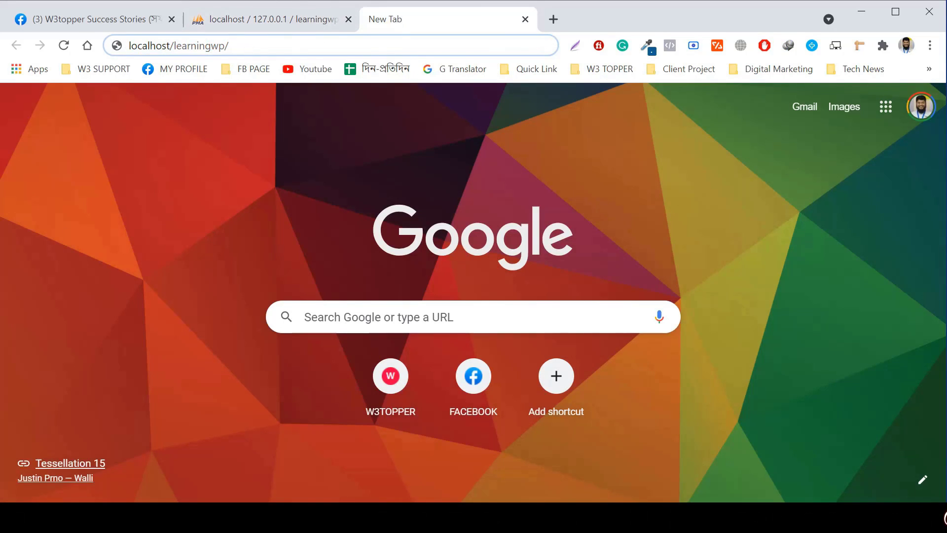
pyautogui.write('wp')
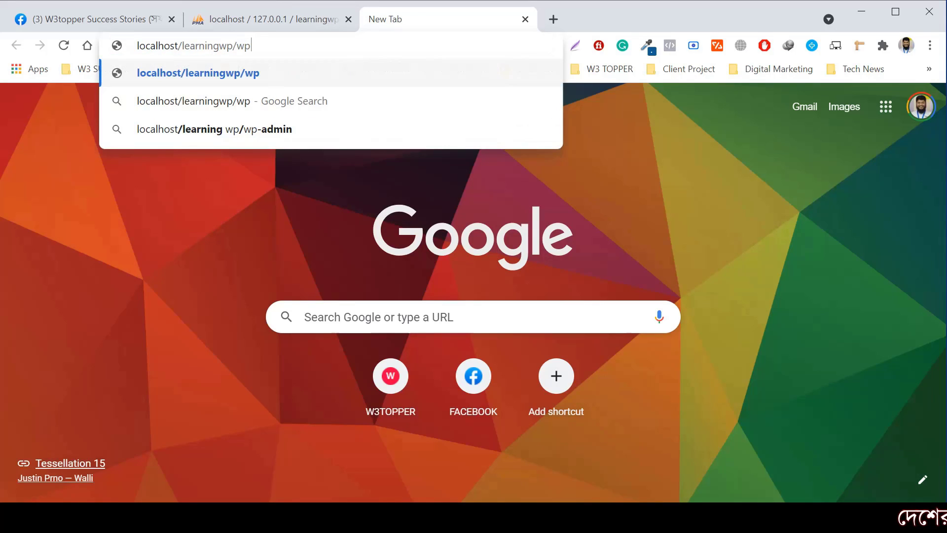
pyautogui.write('-admin')
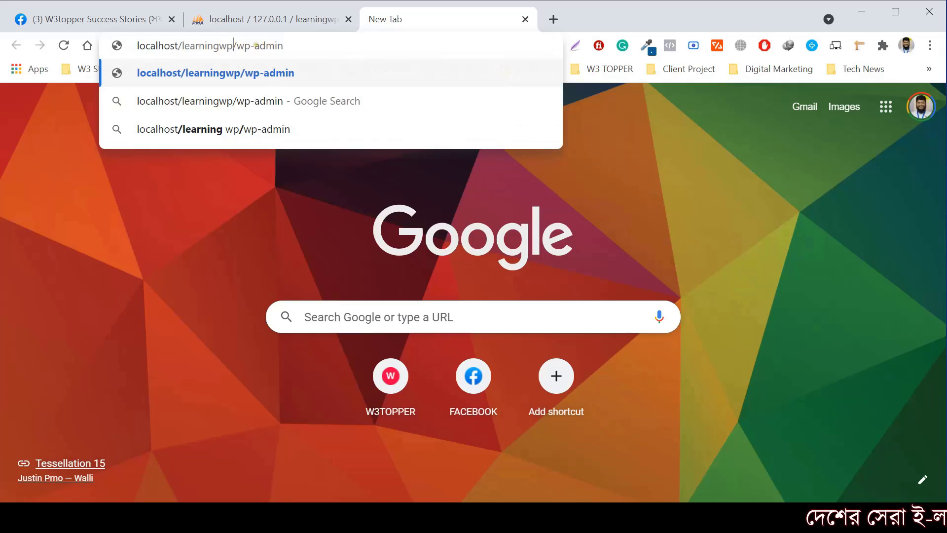
pyautogui.moveTo(251, 44); pyautogui.dragTo(133, 47)
pyautogui.click(300, 48)
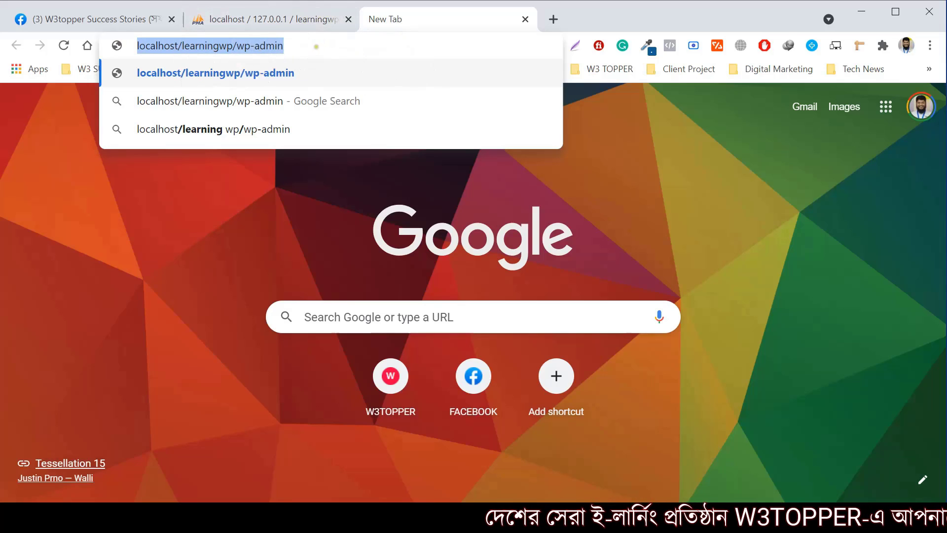
# Recheck the phpMyAdmin tab, then load localhost/learningwp/wp-admin to reach WordPress setup
pyautogui.click(297, 16)
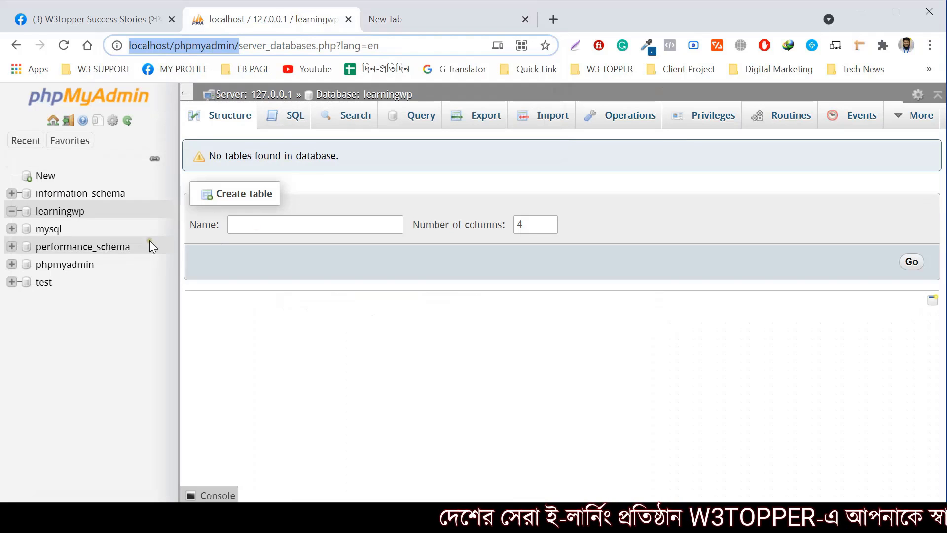
pyautogui.click(402, 19)
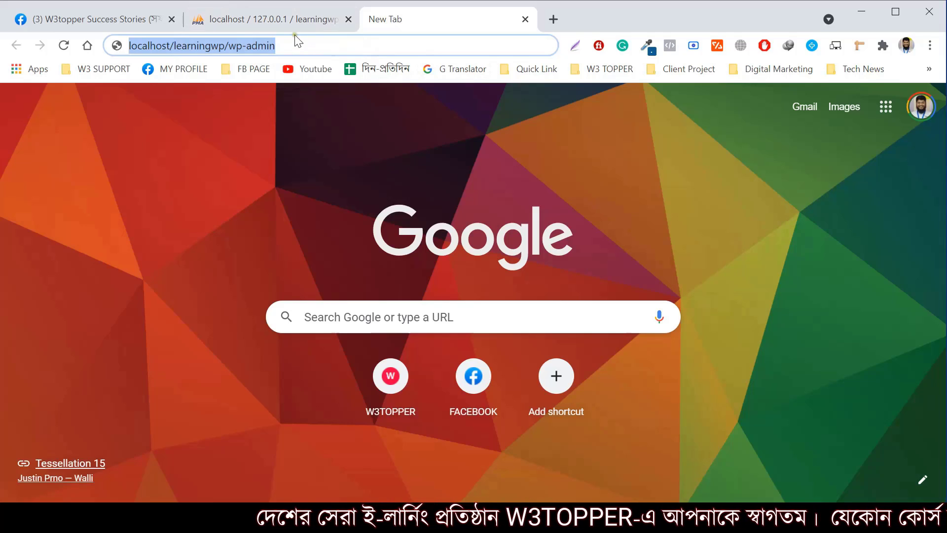
pyautogui.click(295, 21)
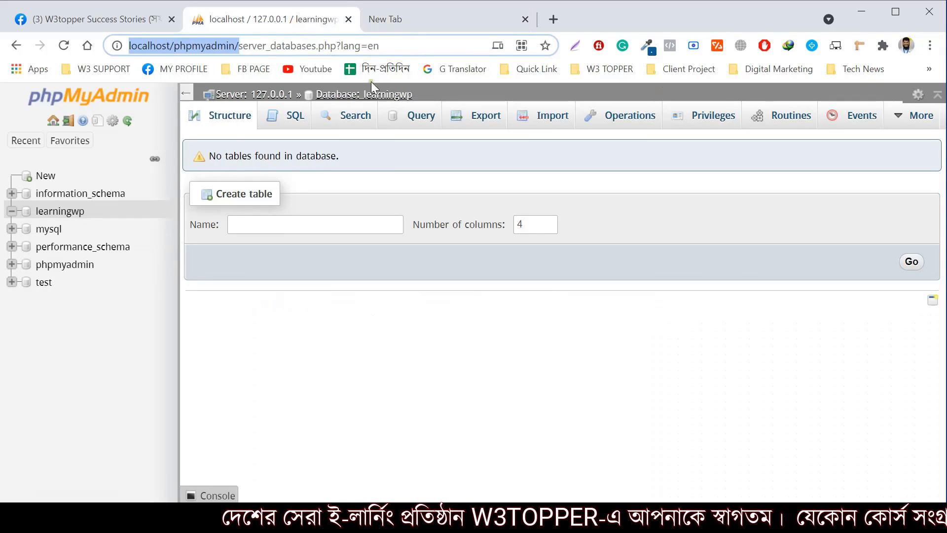
pyautogui.click(414, 18)
pyautogui.click(279, 45)
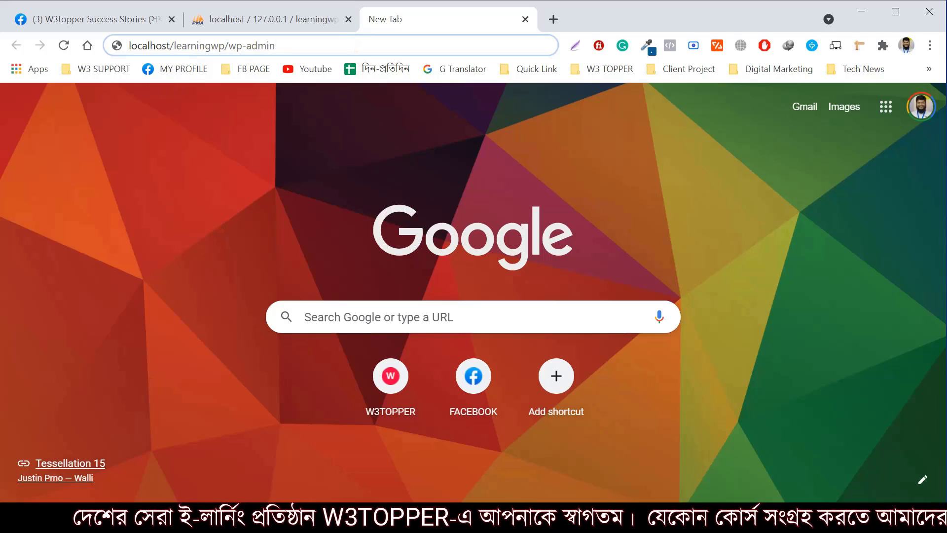
pyautogui.press('Return')
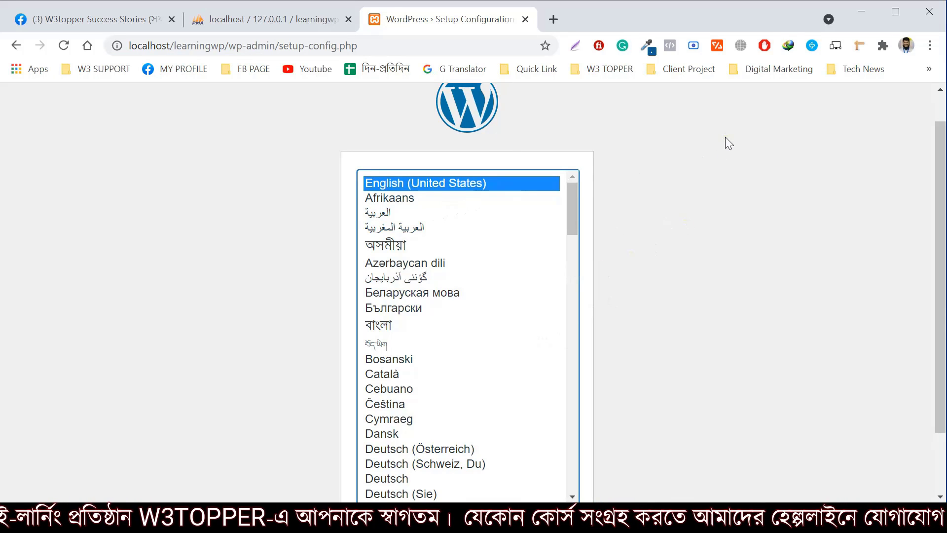
# Continue with English (United States) and choose Let's go! to reach the database details form
pyautogui.scroll(-2, 600, 234)
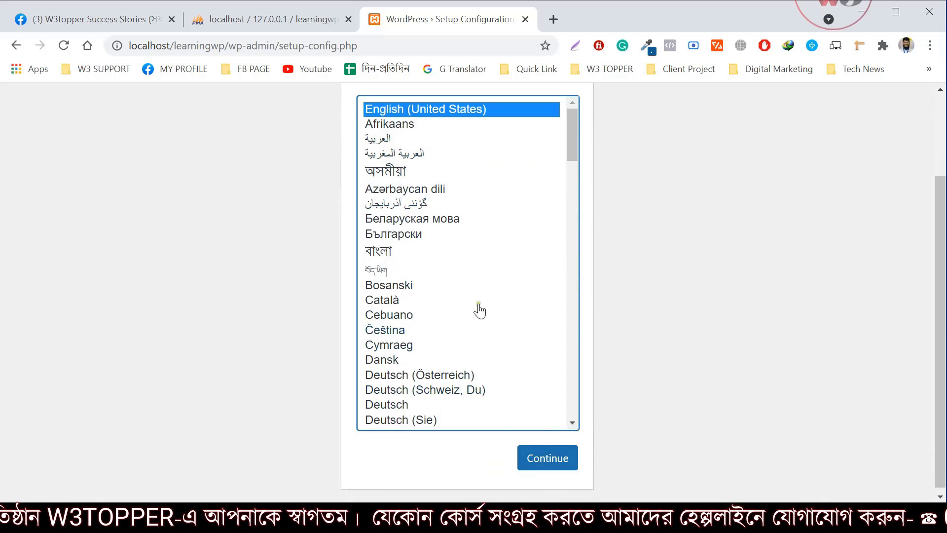
pyautogui.click(533, 461)
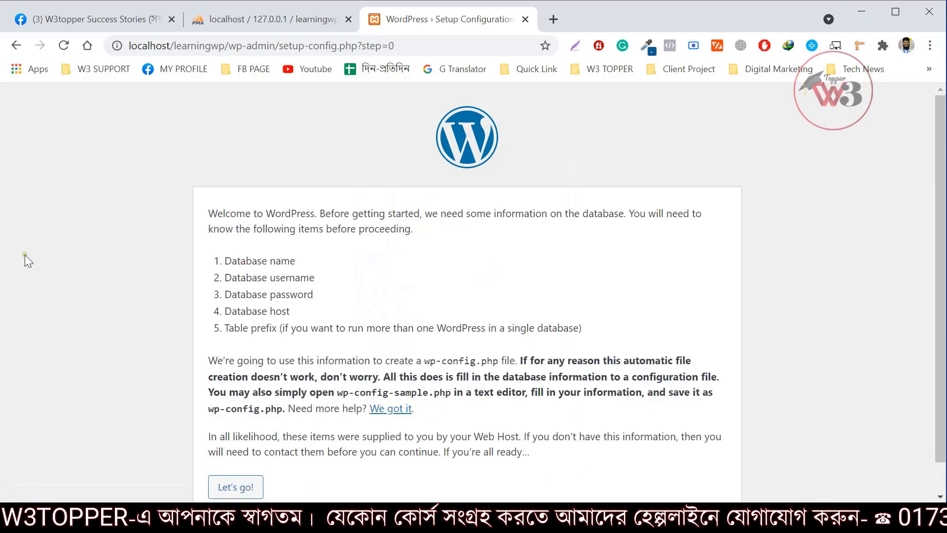
pyautogui.scroll(-2, 666, 207)
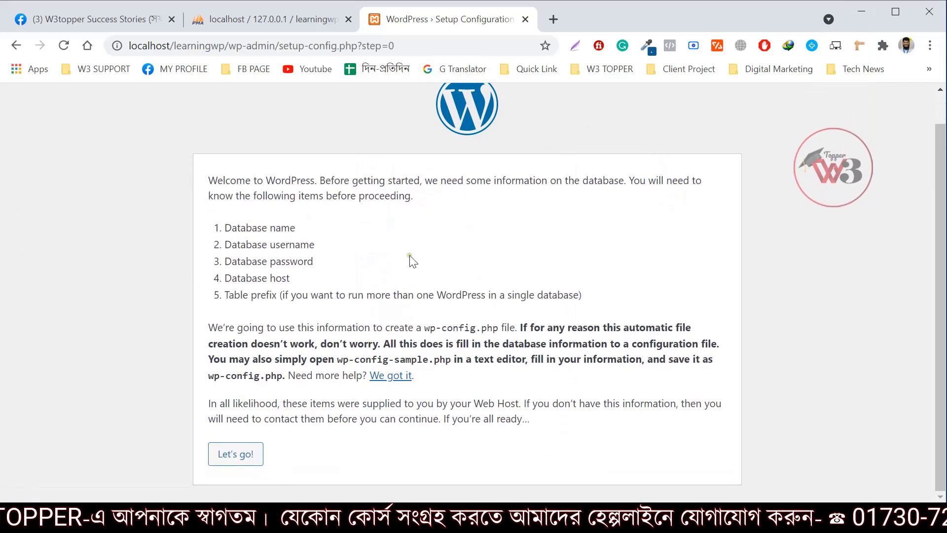
pyautogui.click(243, 453)
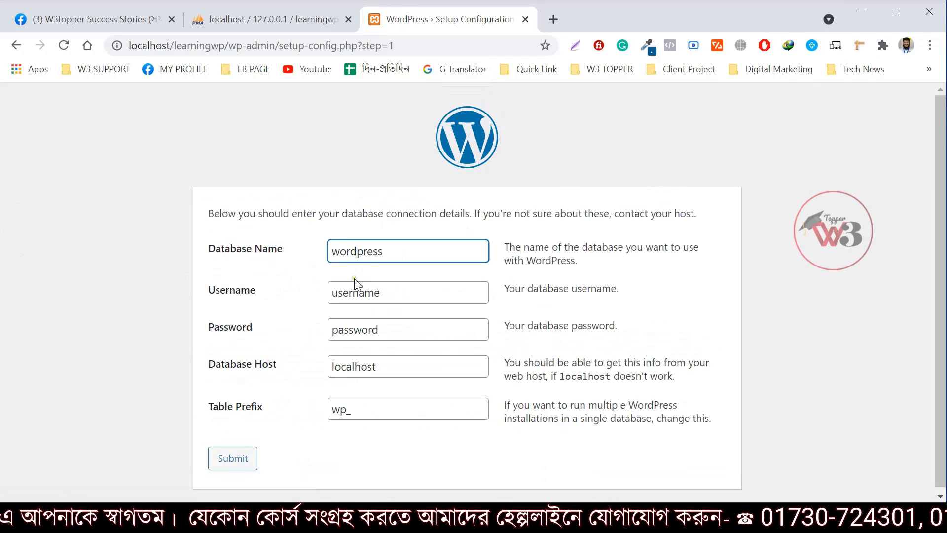
# Replace the default database name with learningwp
pyautogui.moveTo(385, 252); pyautogui.dragTo(290, 257)
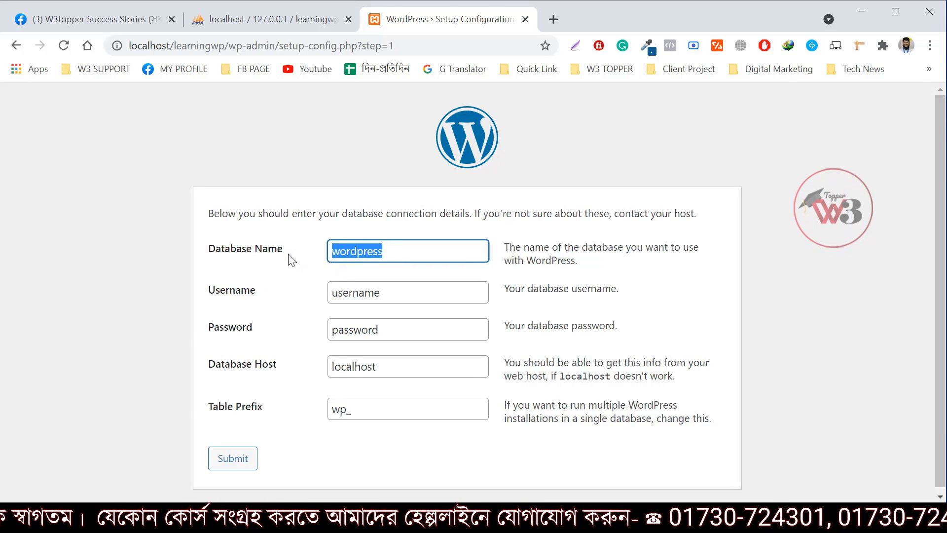
pyautogui.press('BackSpace')
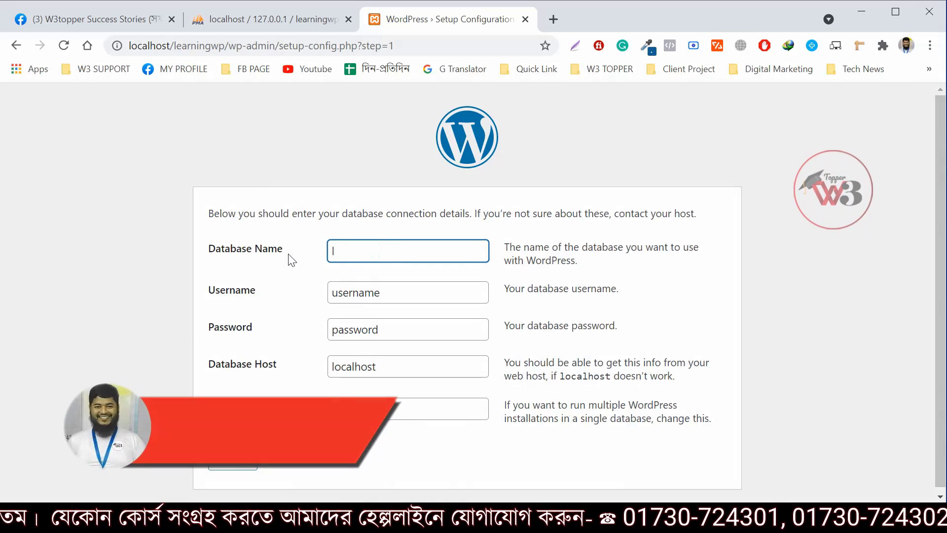
pyautogui.write('learning')
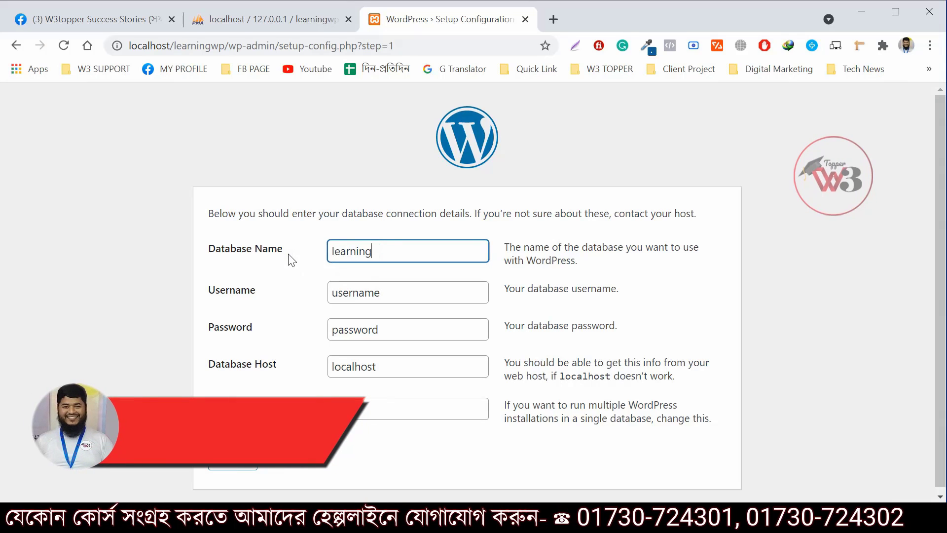
pyautogui.write('wp')
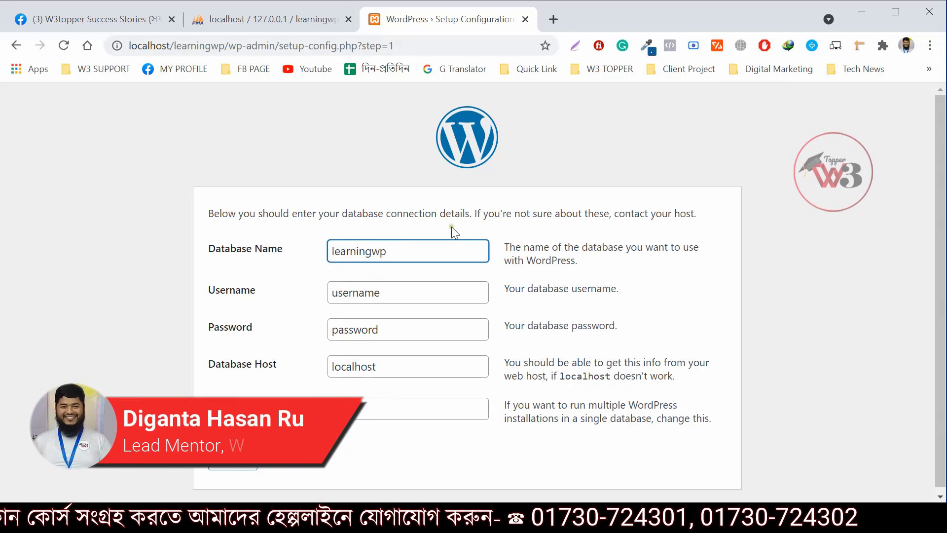
pyautogui.click(292, 289)
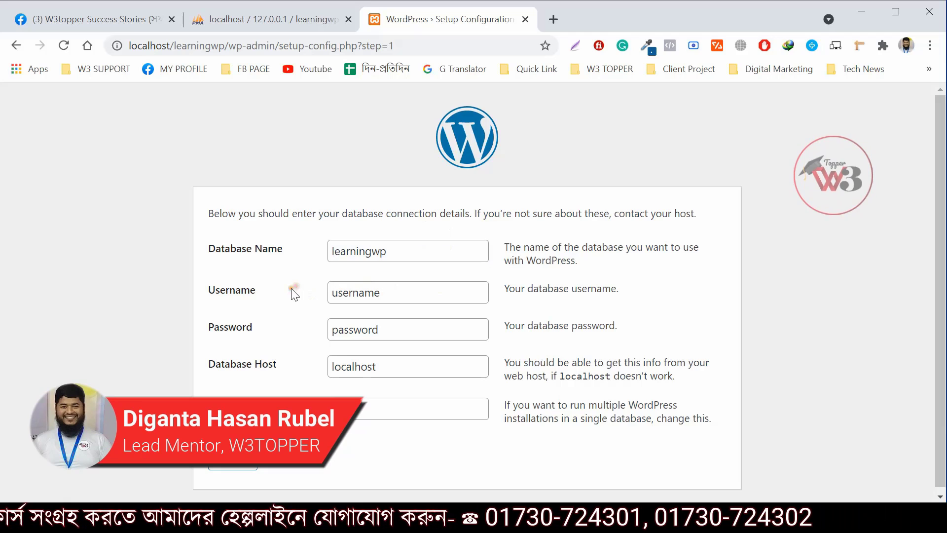
# Set the database username to root, leave the password blank, and submit the connection details
pyautogui.moveTo(454, 294); pyautogui.dragTo(223, 328)
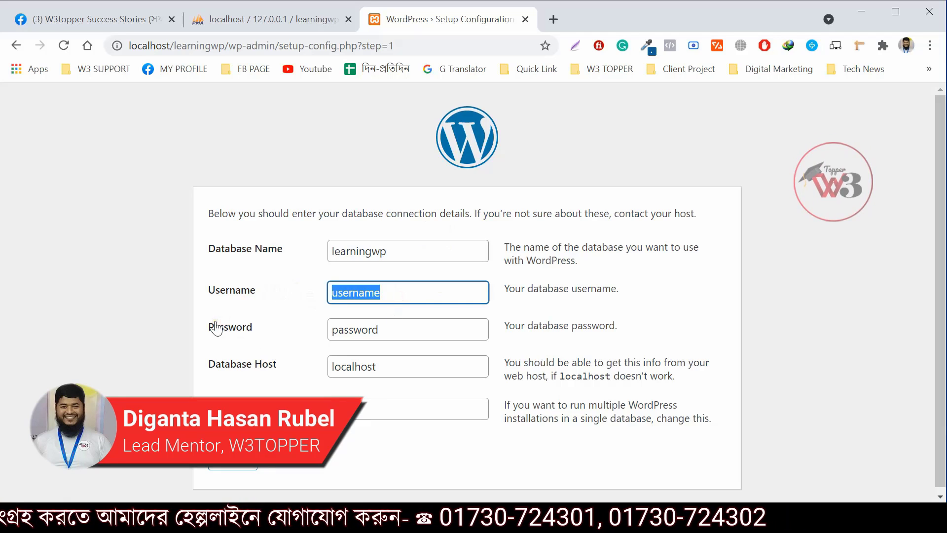
pyautogui.write('roo')
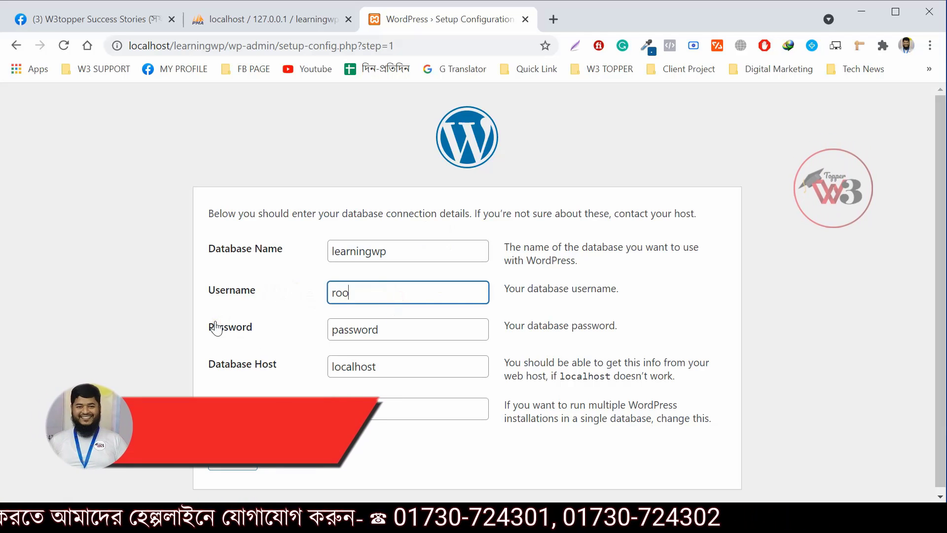
pyautogui.write('t')
pyautogui.click(265, 318)
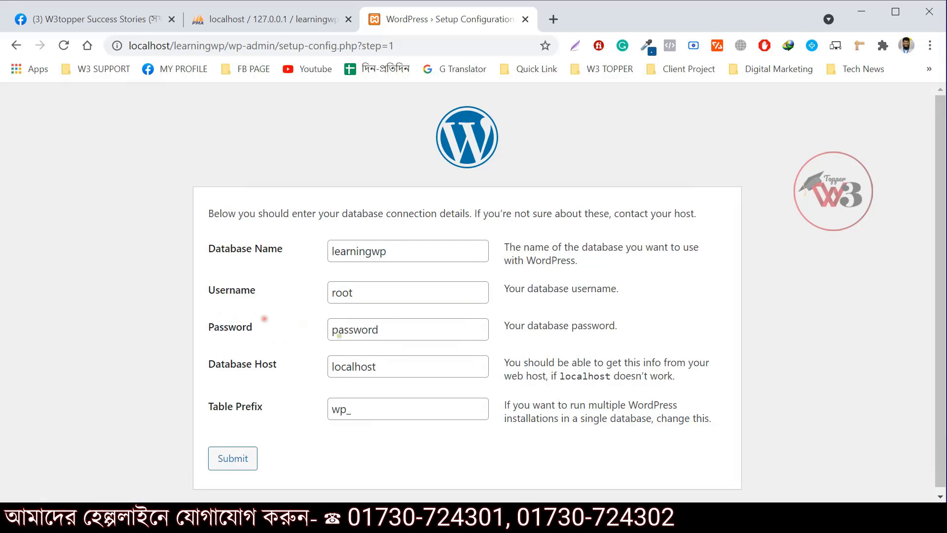
pyautogui.moveTo(395, 328); pyautogui.dragTo(297, 348)
pyautogui.press('BackSpace')
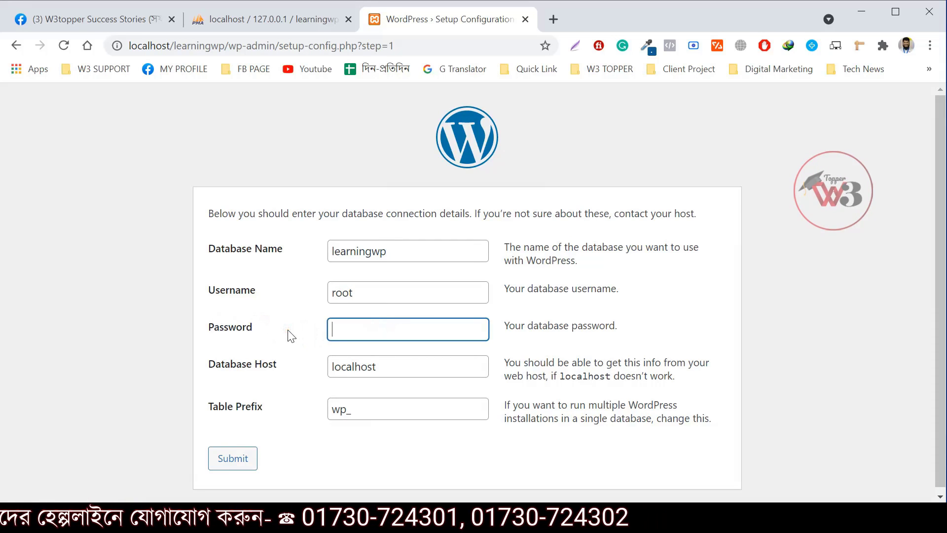
pyautogui.click(296, 340)
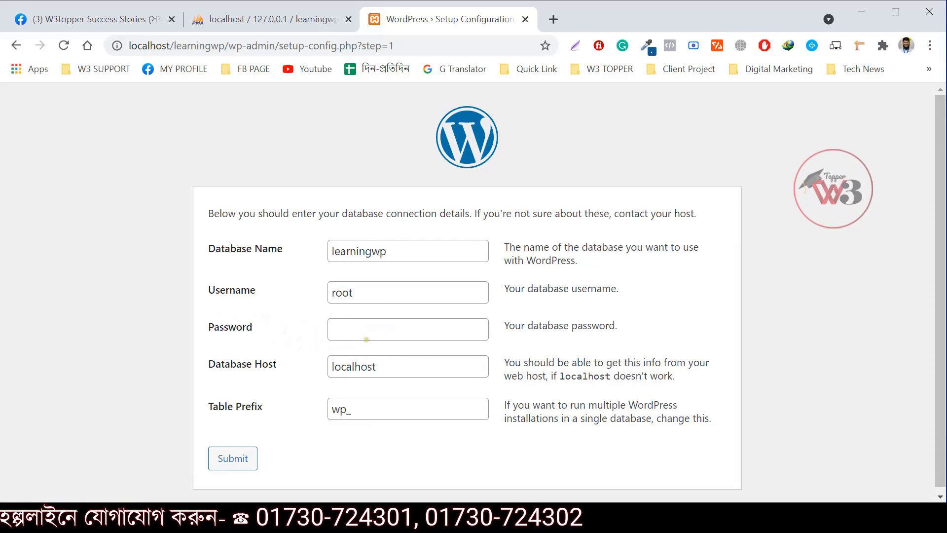
pyautogui.click(370, 331)
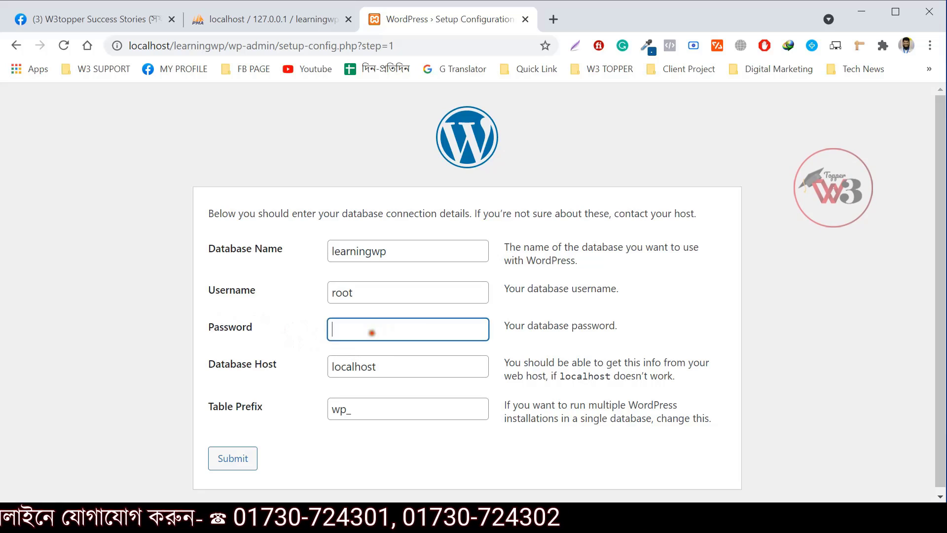
pyautogui.click(292, 321)
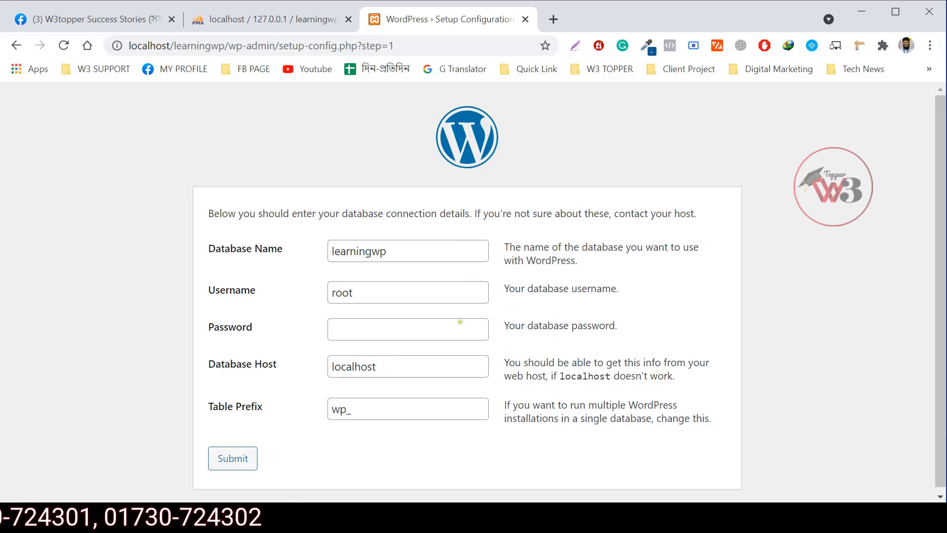
pyautogui.click(239, 461)
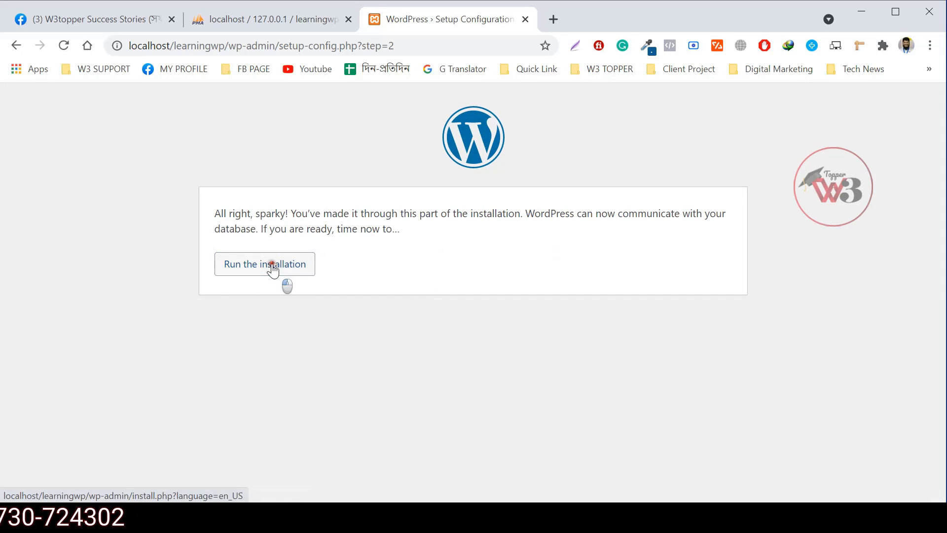
# Run the installation and begin entering 'Best E-' as the Site Title
pyautogui.click(273, 270)
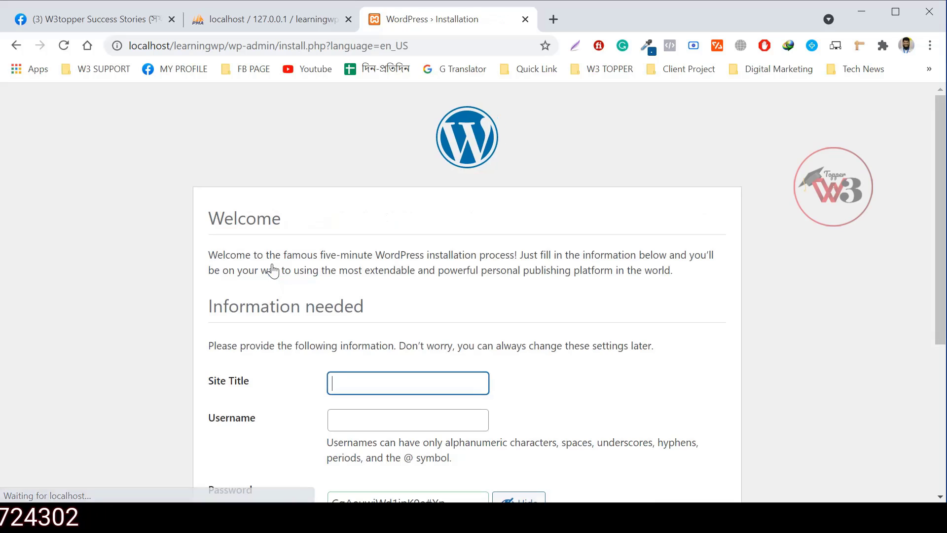
pyautogui.scroll(-2, 481, 189)
pyautogui.scroll(3, 543, 203)
pyautogui.scroll(-2, 542, 203)
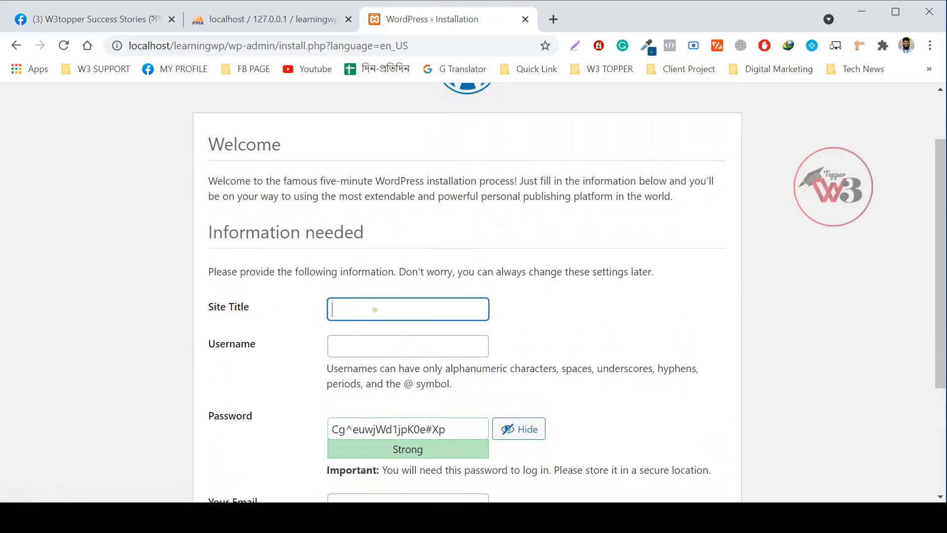
pyautogui.scroll(-2, 725, 323)
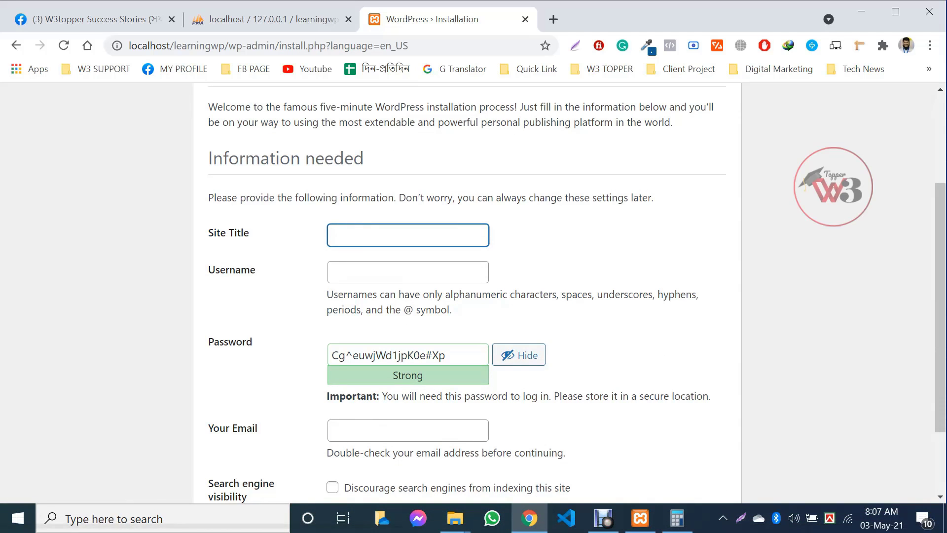
pyautogui.write('be')
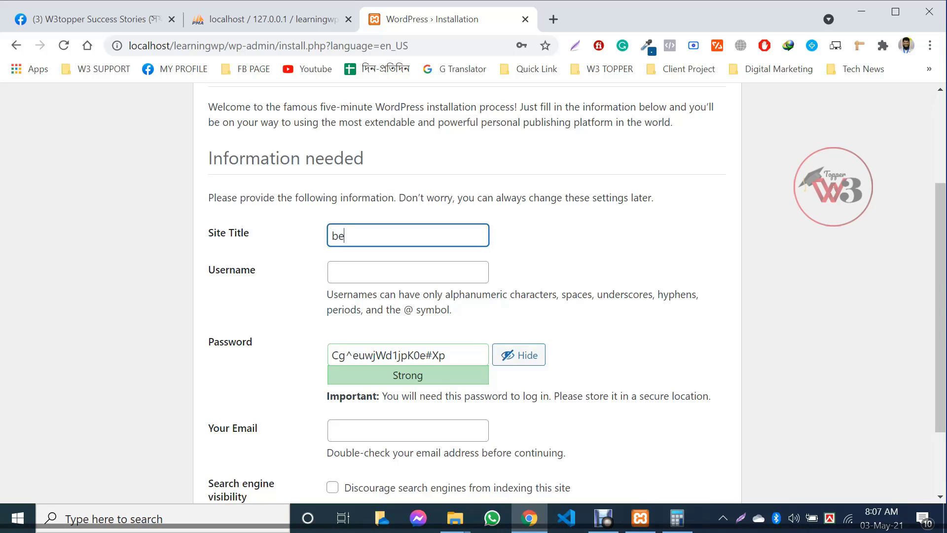
pyautogui.write('s')
pyautogui.press('BackSpace')
pyautogui.press('BackSpace')
pyautogui.press('BackSpace')
pyautogui.write('Best ')
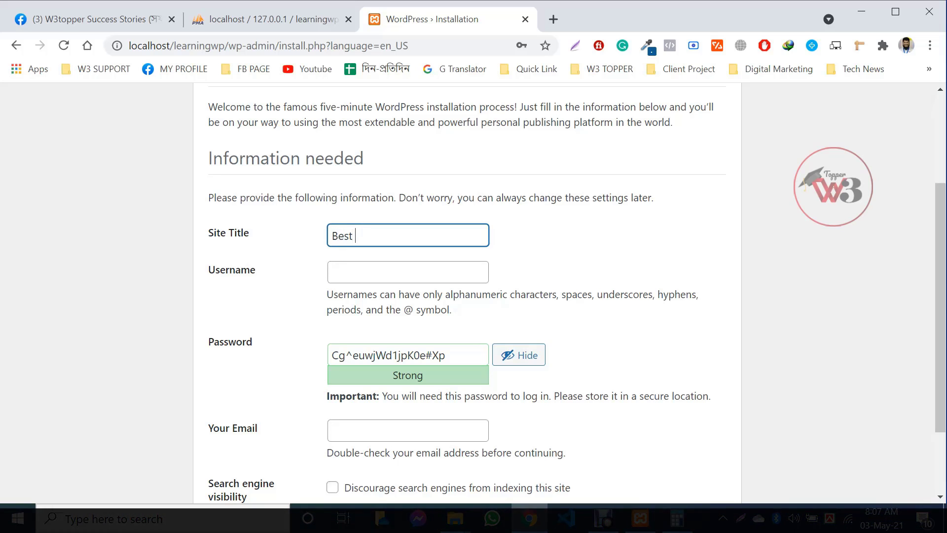
pyautogui.write('E-Learning | W3Topper')
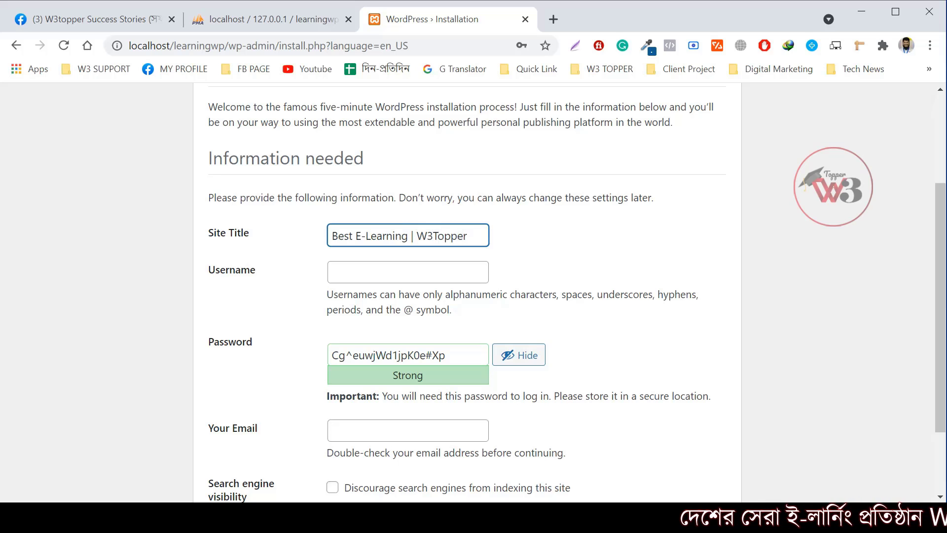
# Enter admin as the administrator username, dismissing the browser's saved suggestions
pyautogui.click(383, 271)
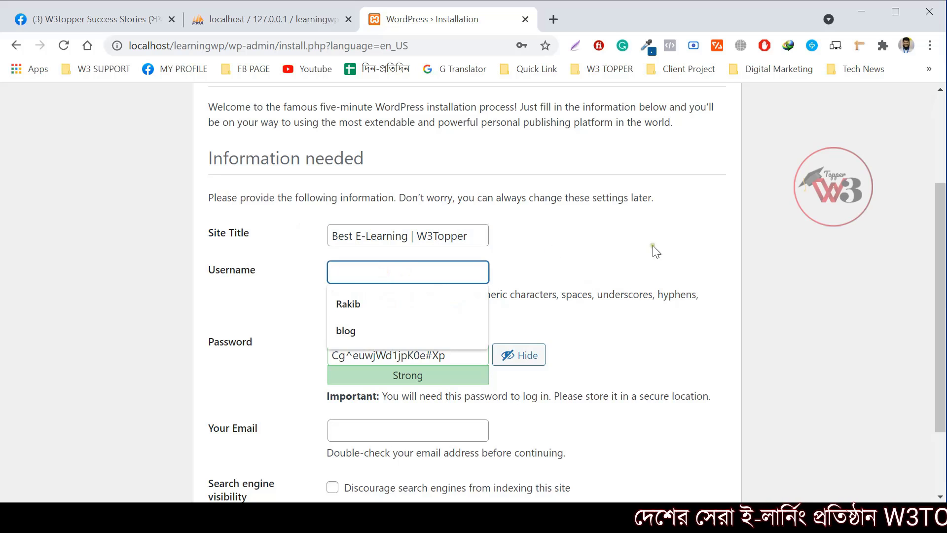
pyautogui.click(563, 254)
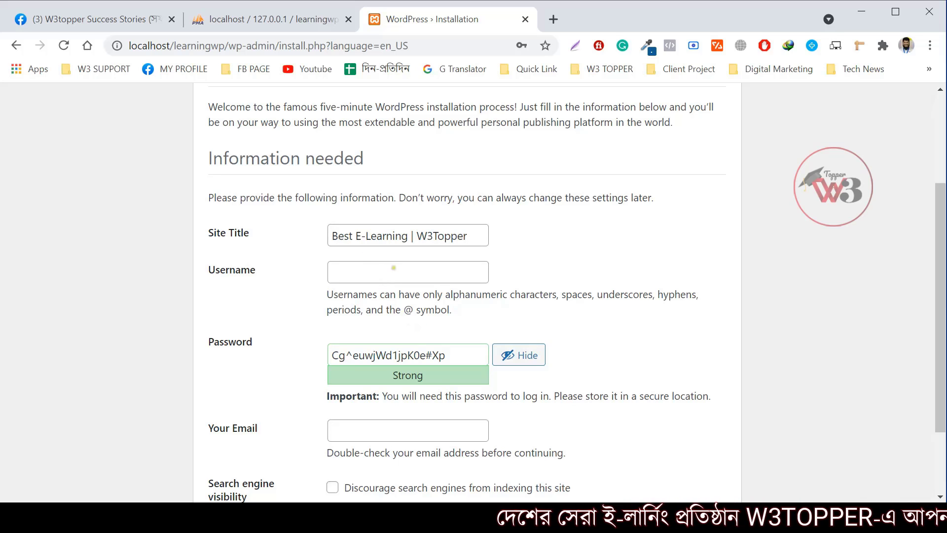
pyautogui.click(379, 268)
pyautogui.click(287, 326)
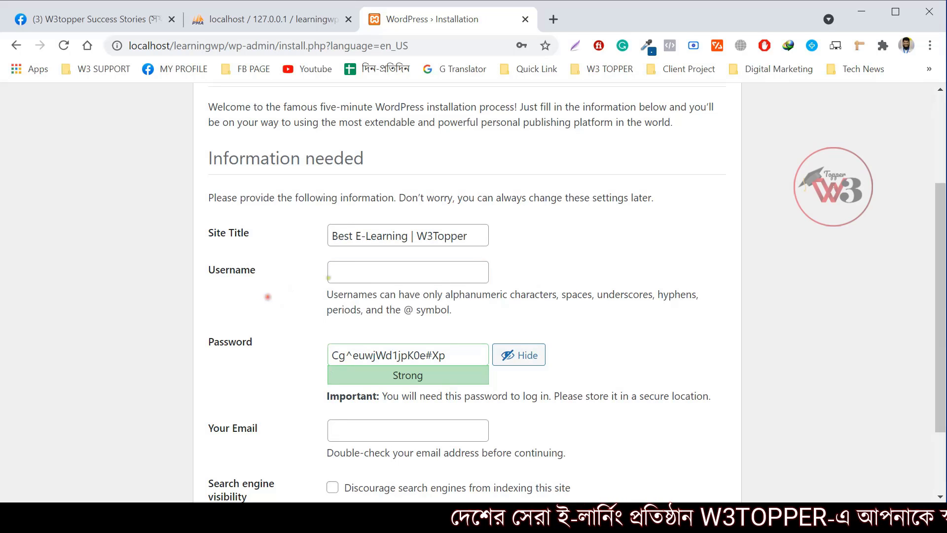
pyautogui.click(356, 273)
pyautogui.write('admin')
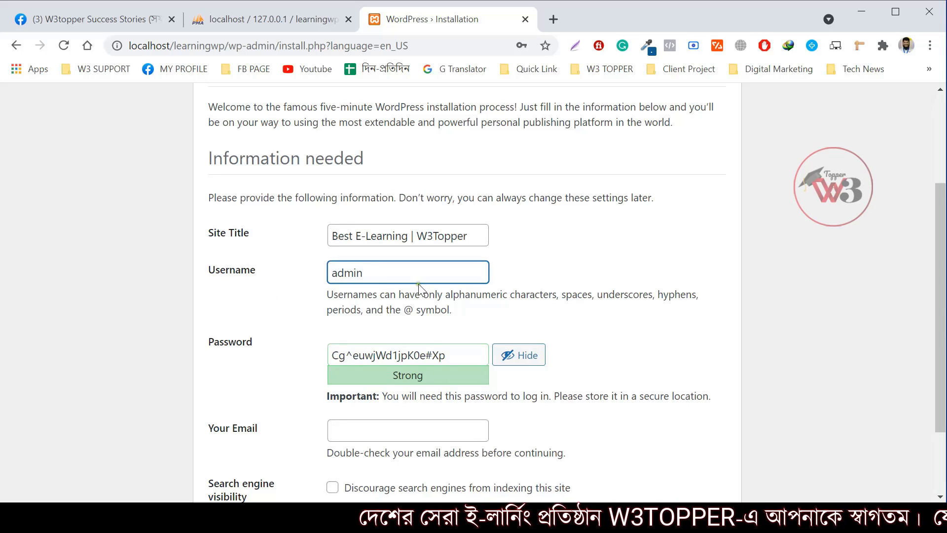
pyautogui.moveTo(337, 272); pyautogui.dragTo(318, 271)
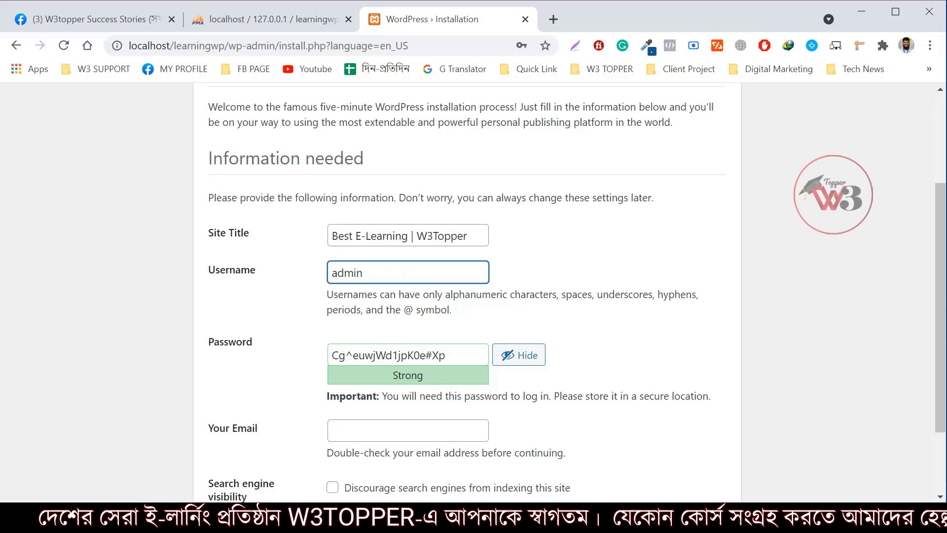
pyautogui.click(553, 246)
pyautogui.moveTo(379, 278); pyautogui.dragTo(325, 277)
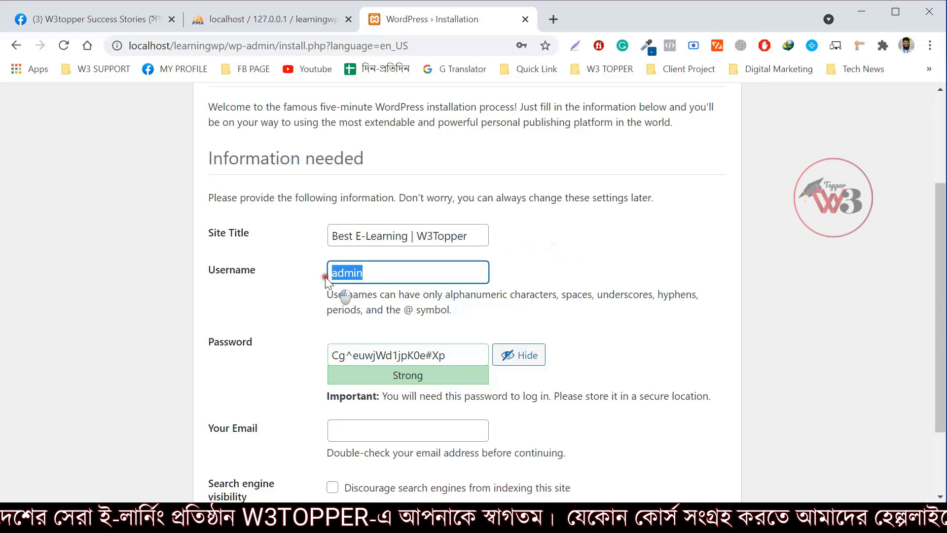
pyautogui.click(380, 272)
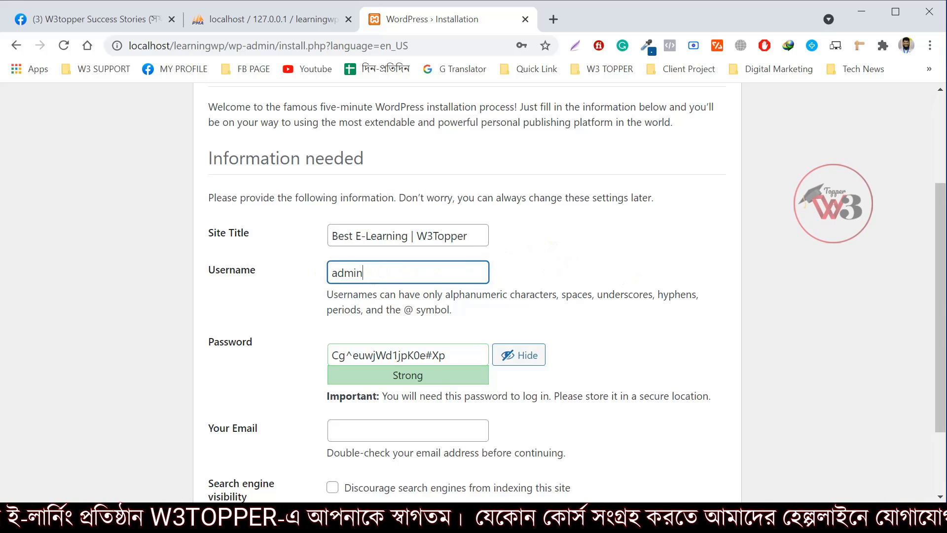
pyautogui.moveTo(329, 272); pyautogui.dragTo(383, 270)
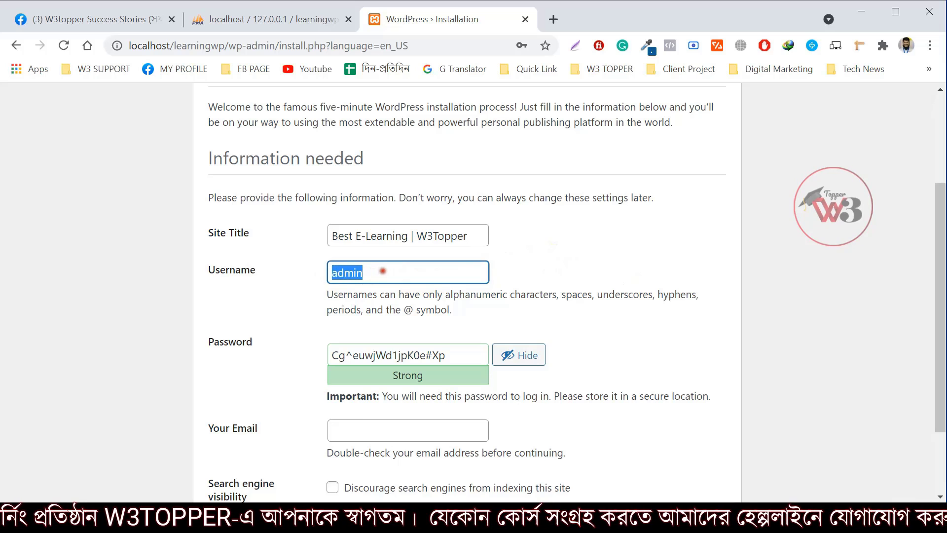
pyautogui.click(333, 273)
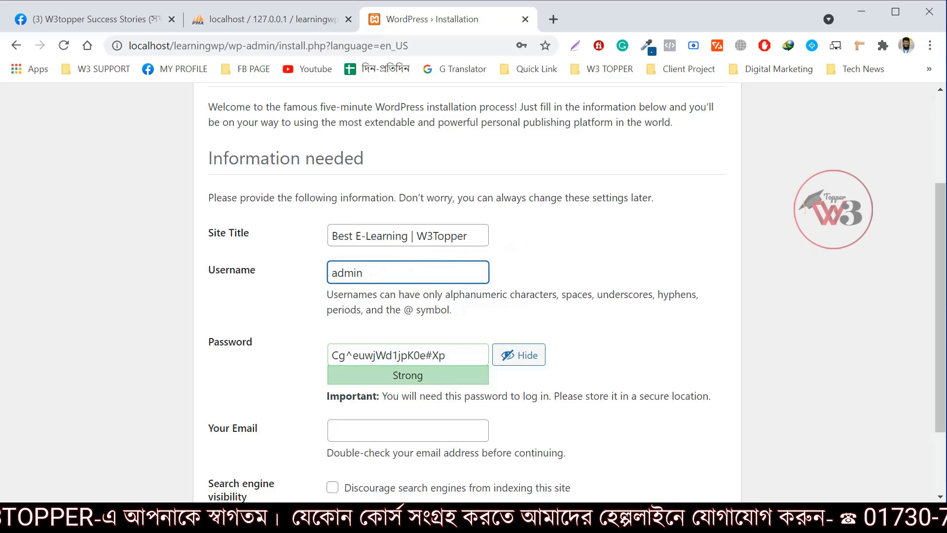
pyautogui.doubleClick(367, 272)
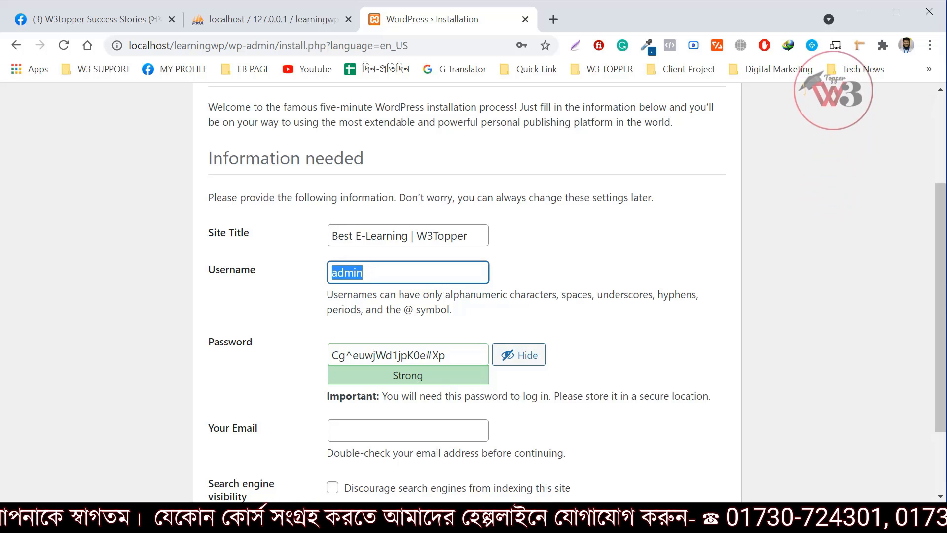
pyautogui.click(534, 272)
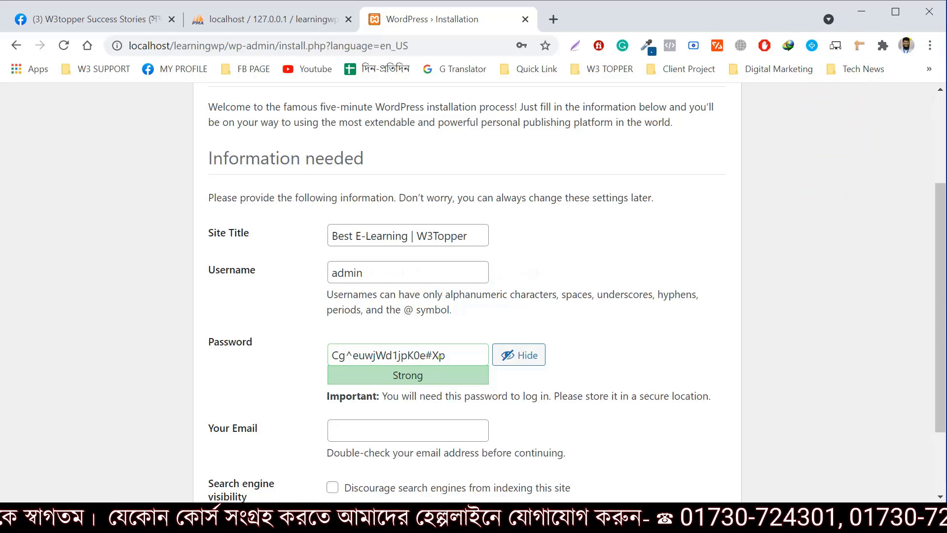
# Replace the generated password with a weak custom password and confirm its use
pyautogui.moveTo(456, 353); pyautogui.dragTo(253, 355)
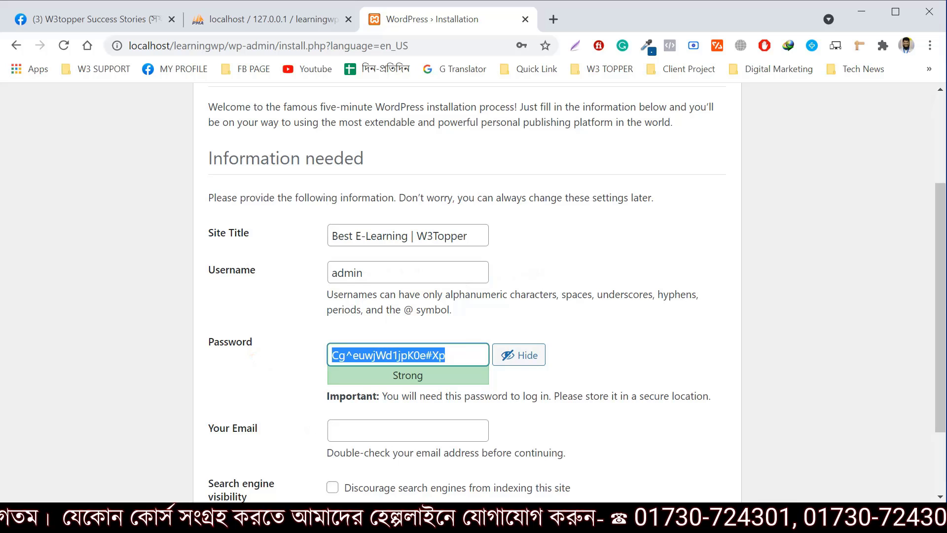
pyautogui.write('admin@')
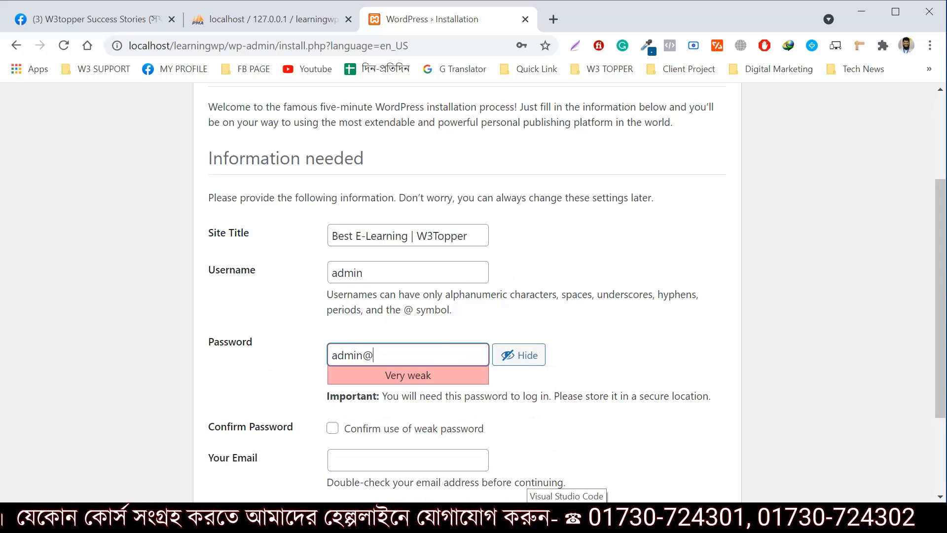
pyautogui.write('123')
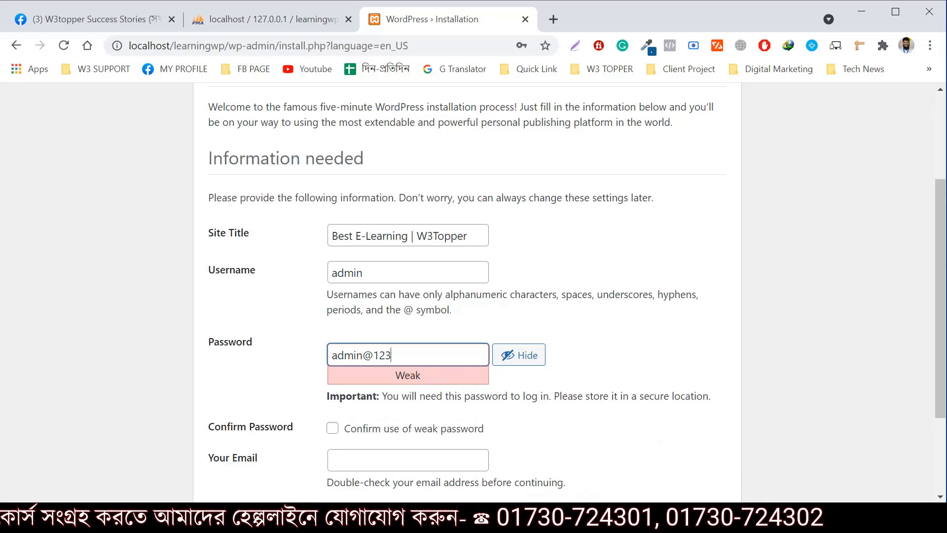
pyautogui.click(333, 428)
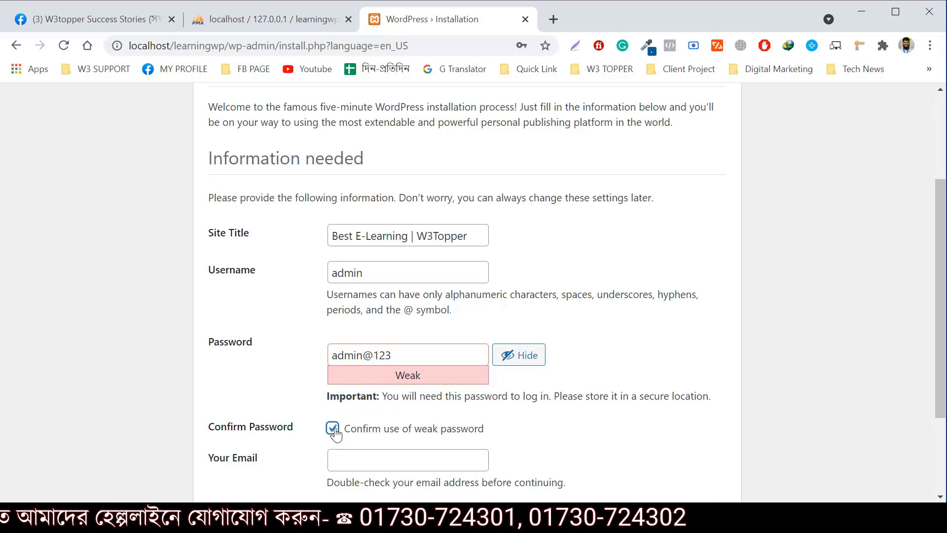
pyautogui.click(367, 455)
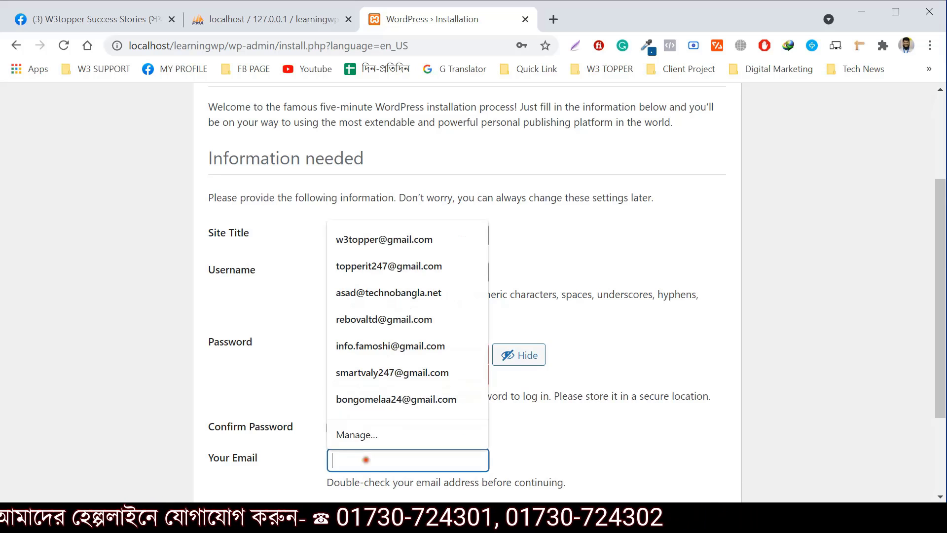
# Fill Your Email with the browser's saved administrator address and scroll to the Install button
pyautogui.click(551, 435)
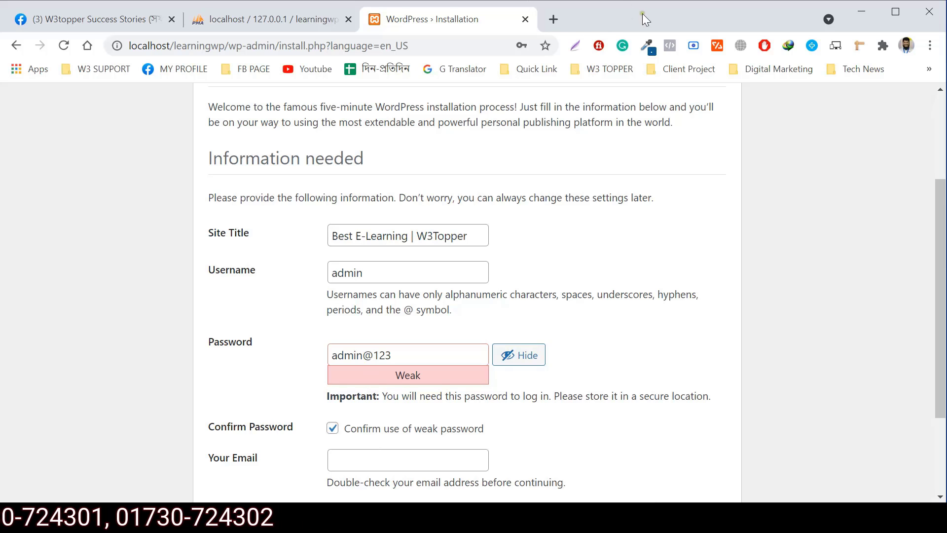
pyautogui.click(367, 464)
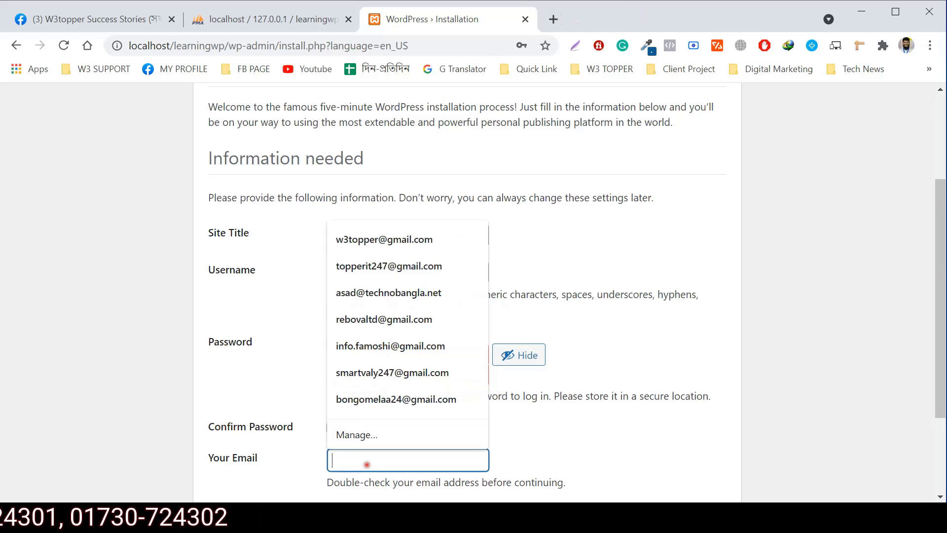
pyautogui.click(398, 394)
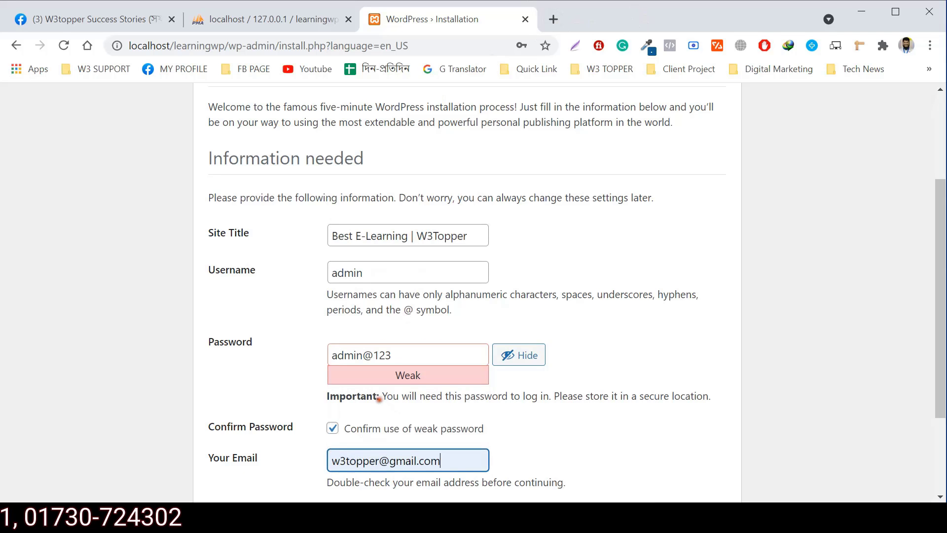
pyautogui.scroll(-1, 546, 427)
pyautogui.scroll(-1, 560, 359)
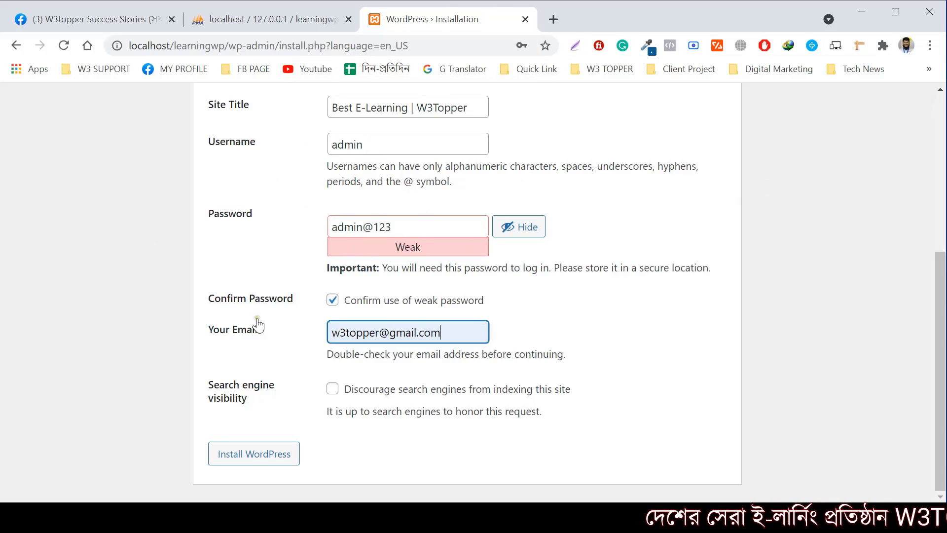
# Install WordPress, go to the login page, and change its address to wp-admin
pyautogui.click(257, 458)
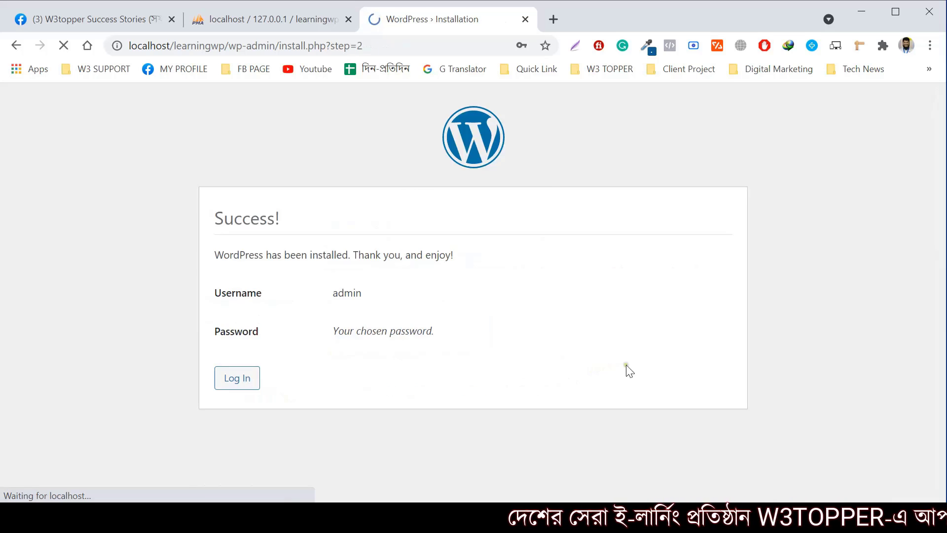
pyautogui.click(551, 69)
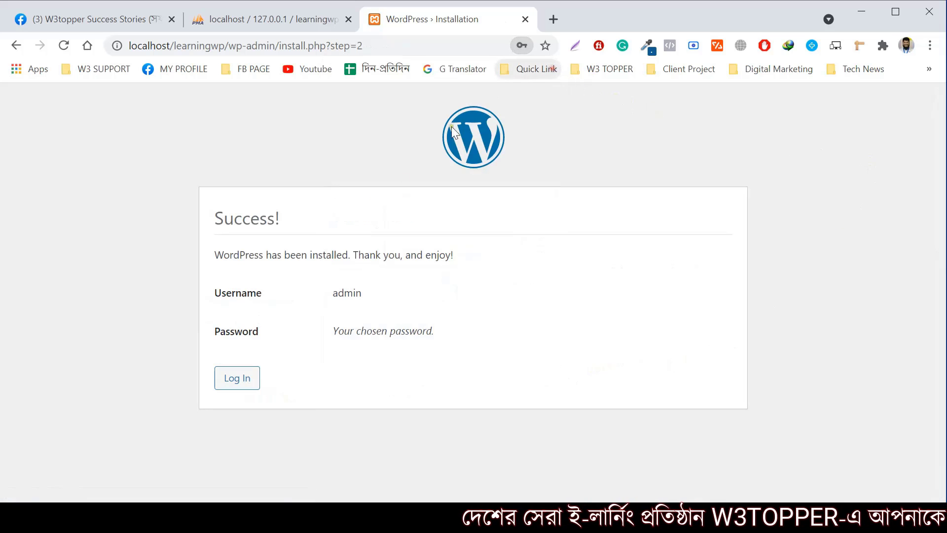
pyautogui.click(228, 382)
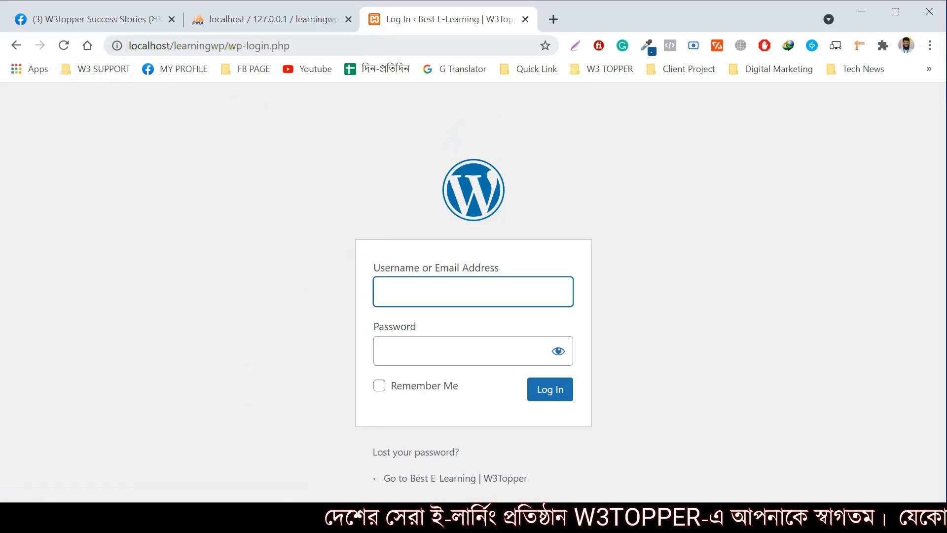
pyautogui.moveTo(229, 46); pyautogui.dragTo(306, 46)
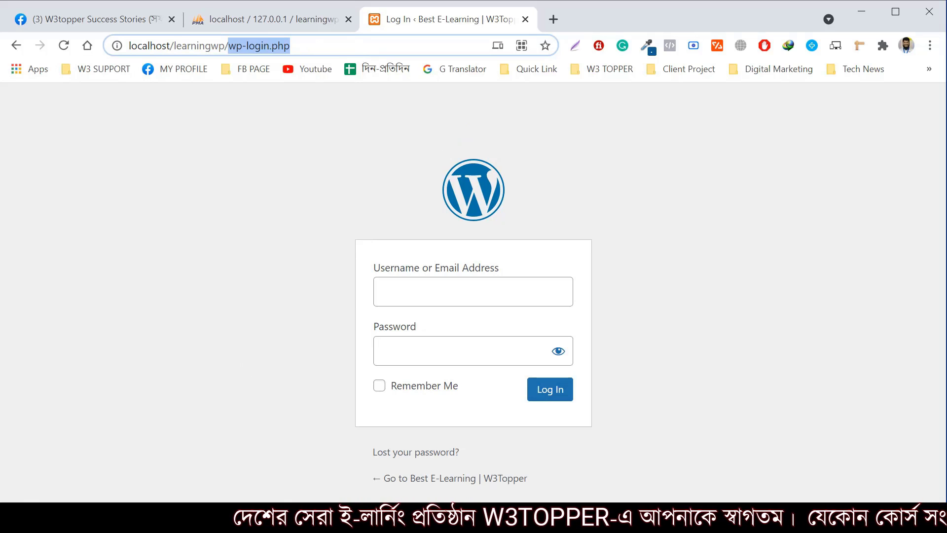
pyautogui.press('BackSpace')
pyautogui.write('w')
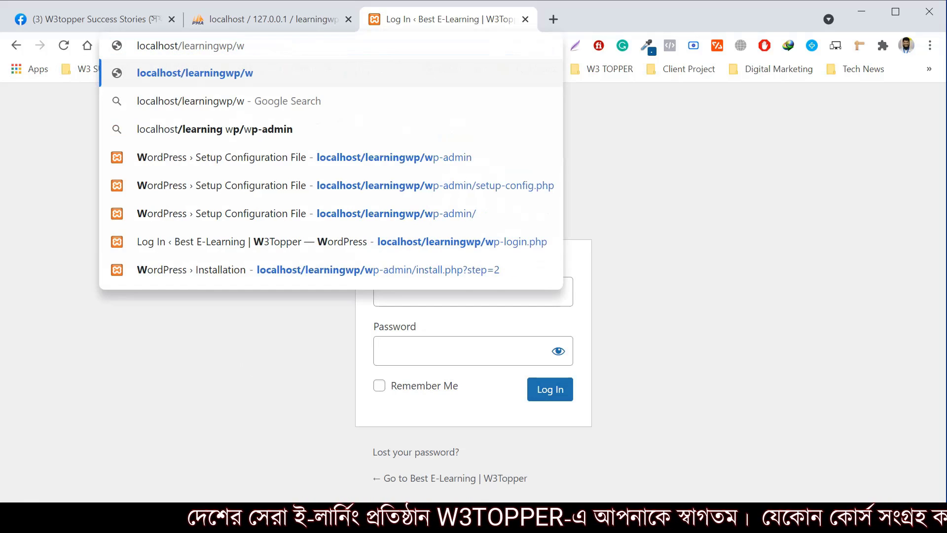
pyautogui.write('p-admin')
pyautogui.press('Return')
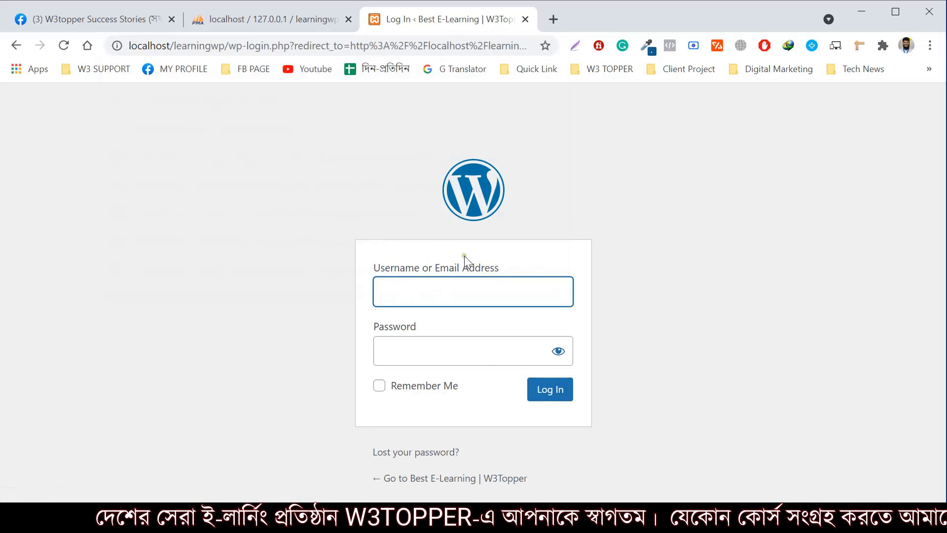
# Load localhost/learningwp/wp-admin in a new browser tab
pyautogui.click(436, 293)
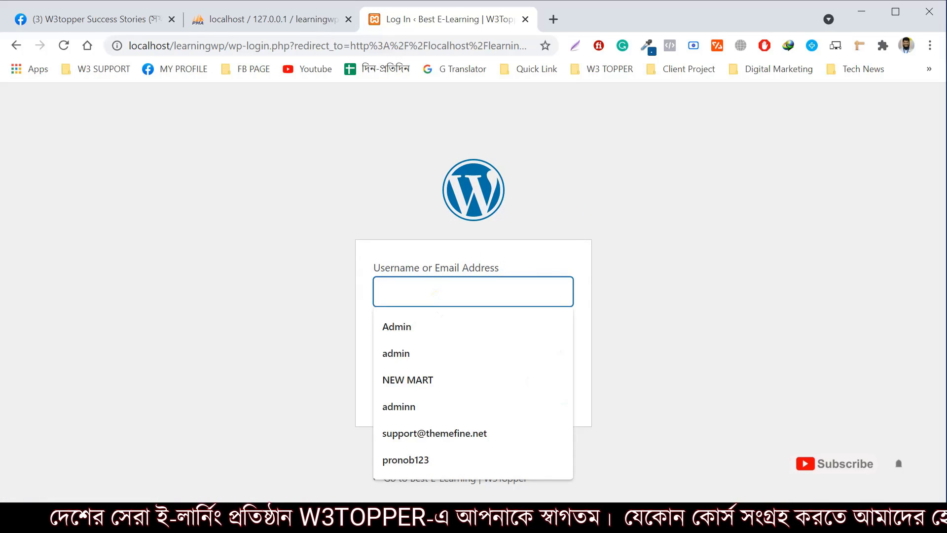
pyautogui.click(710, 234)
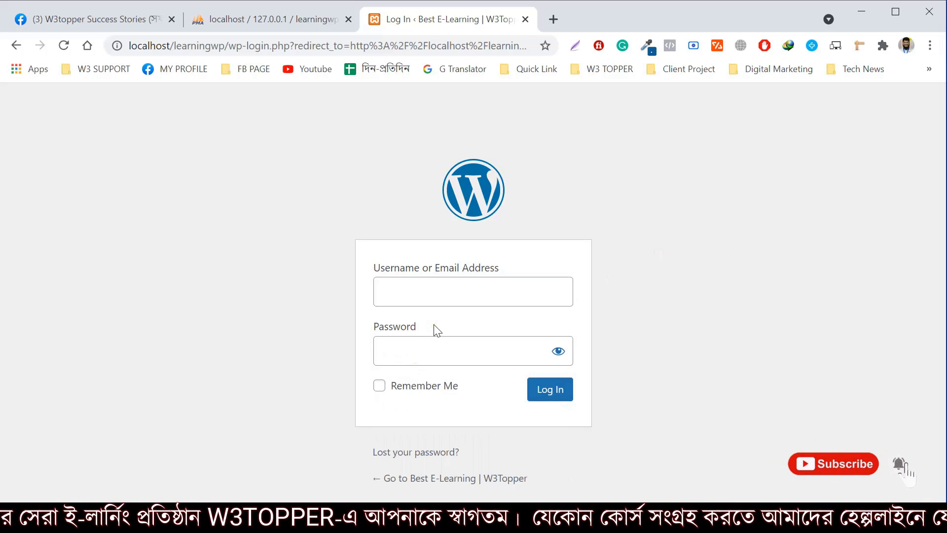
pyautogui.click(317, 45)
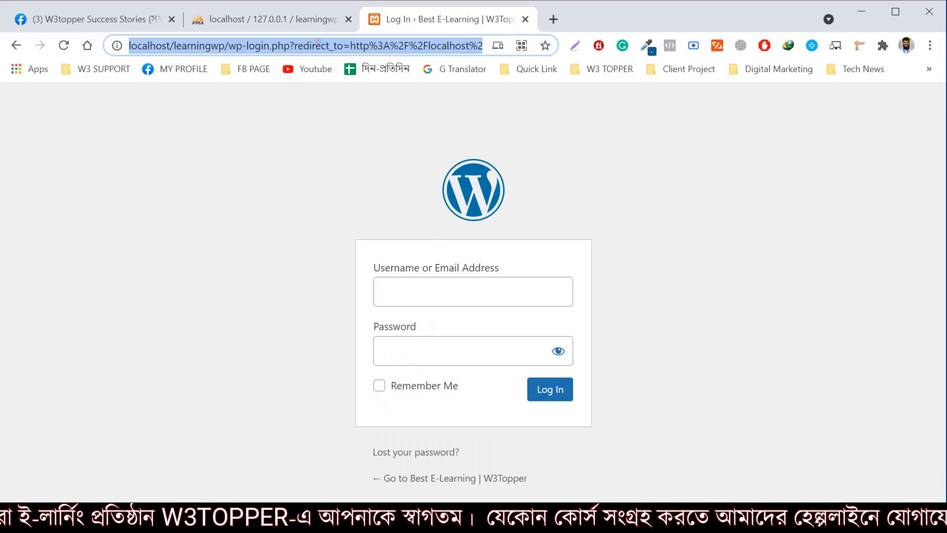
pyautogui.click(553, 21)
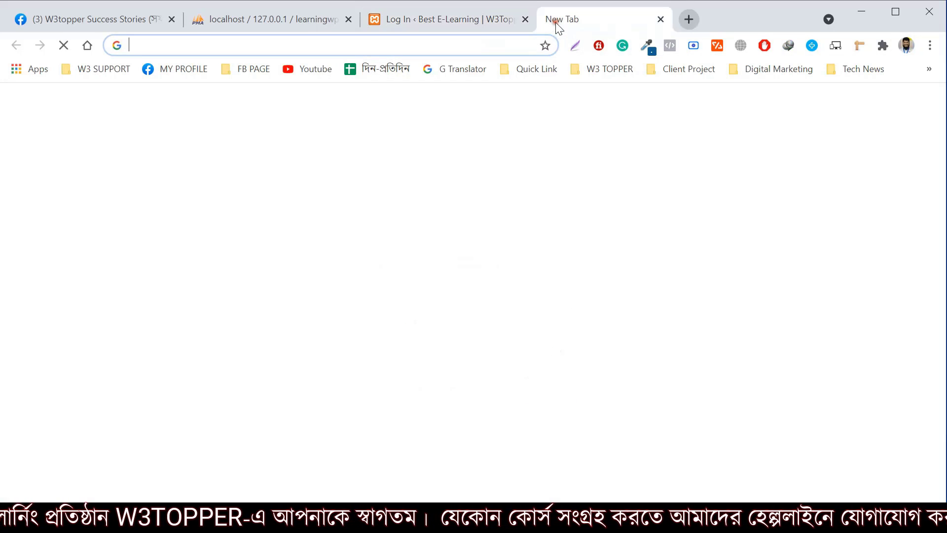
pyautogui.write('localhost/learningwp/wp-admin')
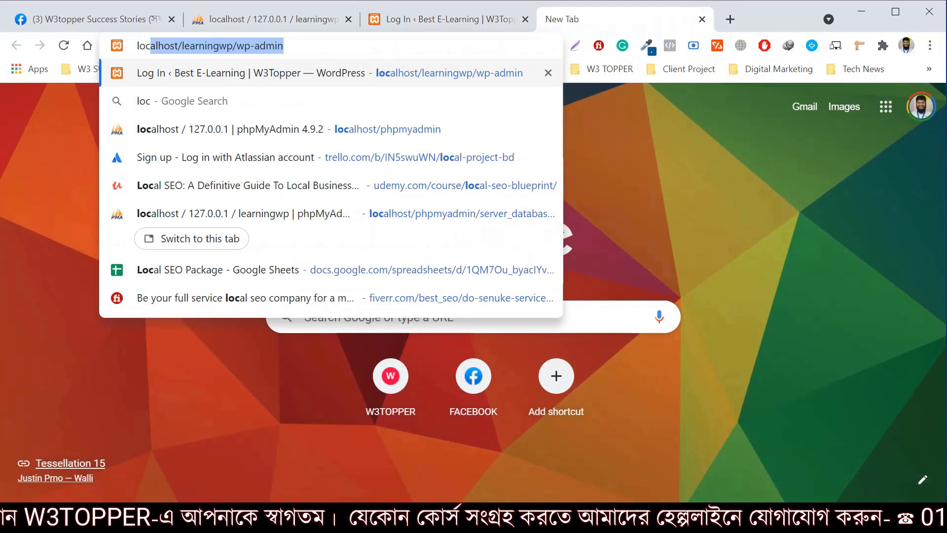
pyautogui.press('Right')
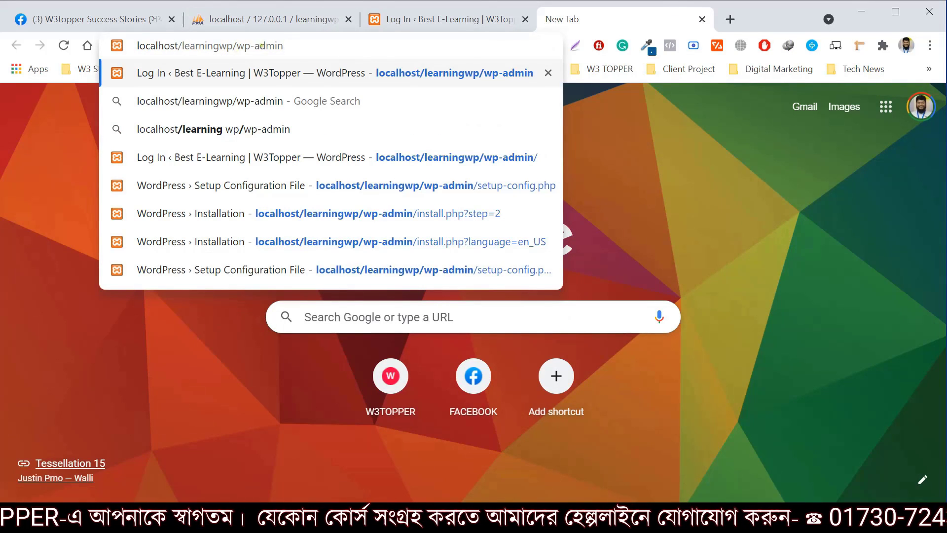
pyautogui.press('Return')
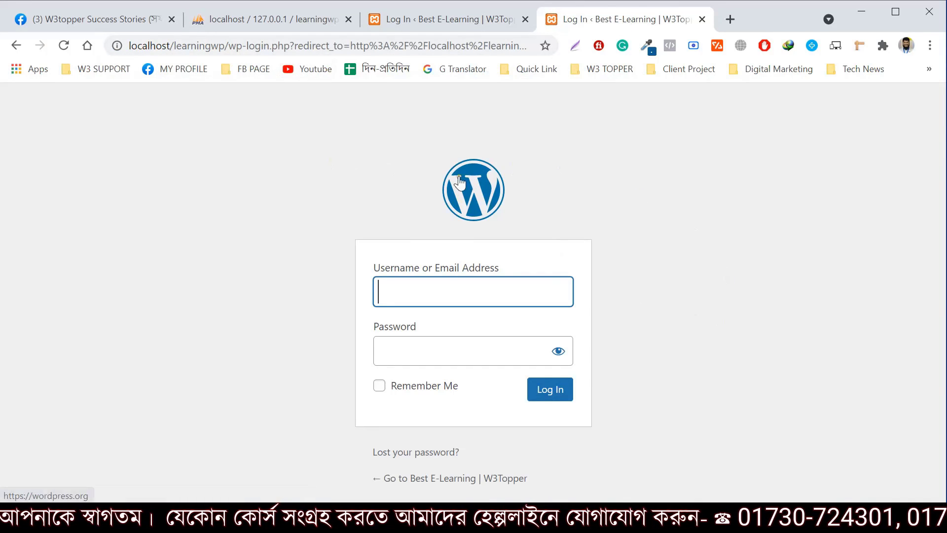
# Log in as admin with the account password and Remember Me ticked
pyautogui.write('adm')
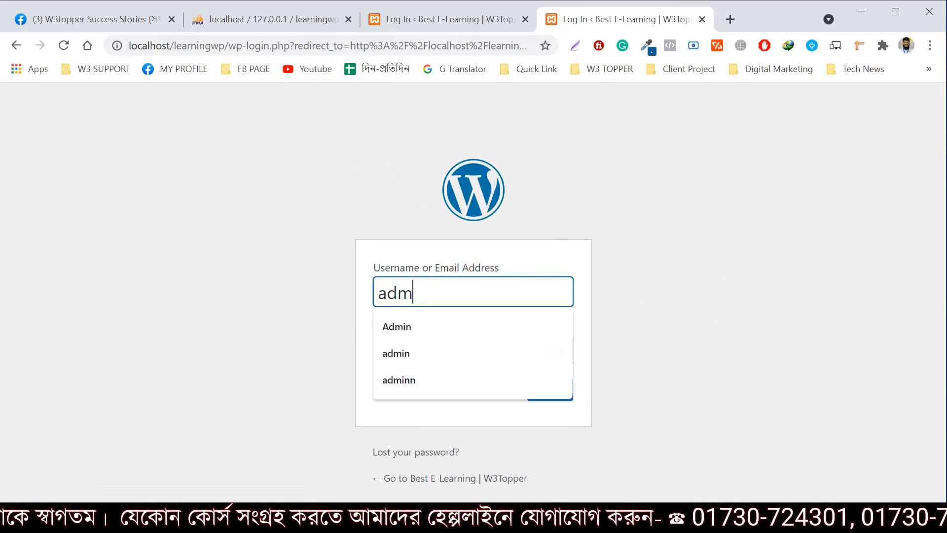
pyautogui.write('in')
pyautogui.click(432, 357)
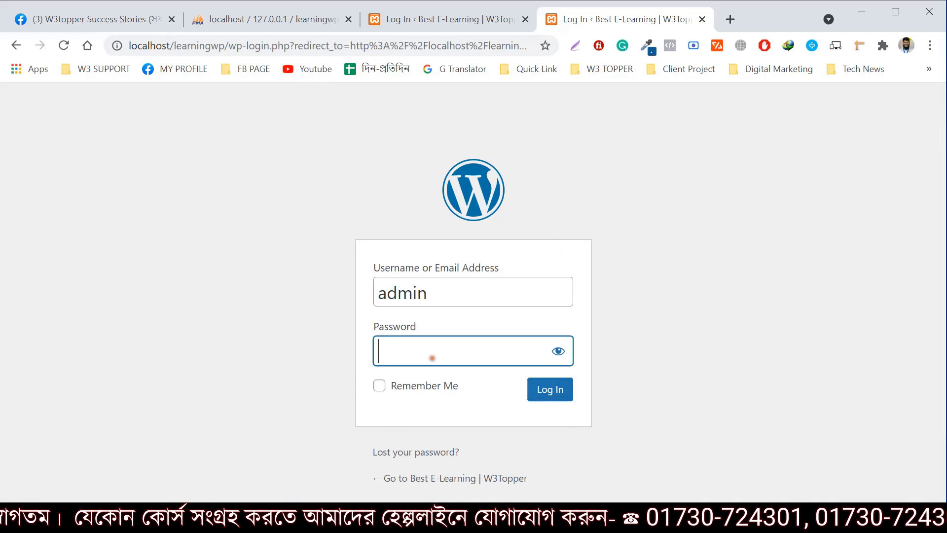
pyautogui.write('a')
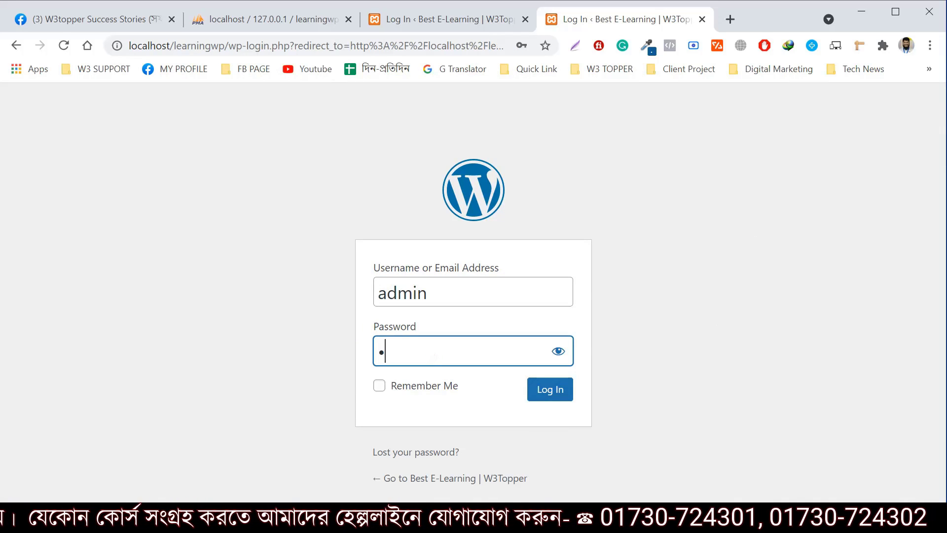
pyautogui.write('dmin12')
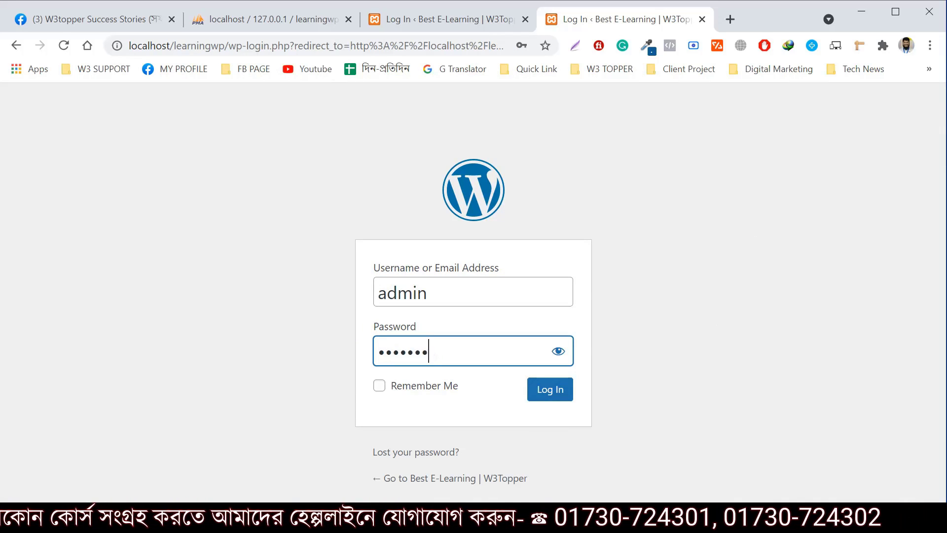
pyautogui.write('34')
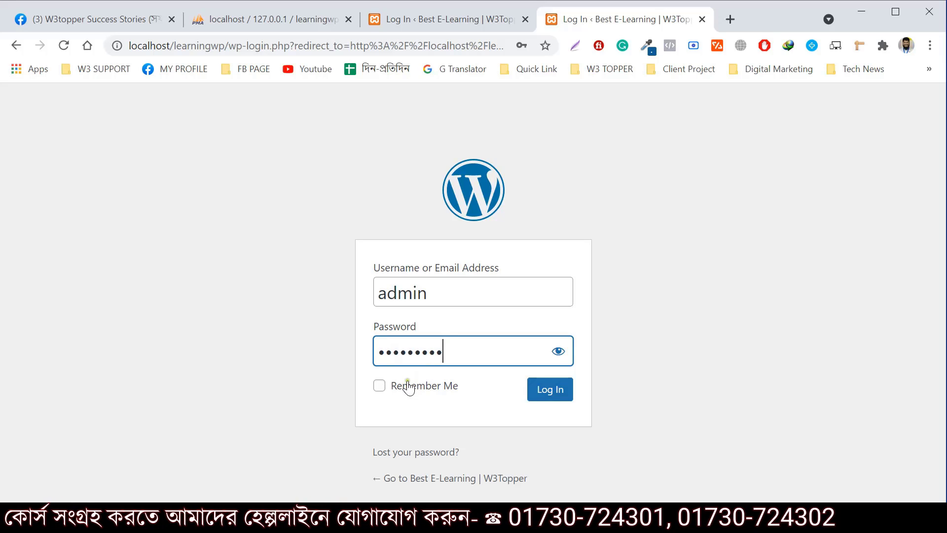
pyautogui.click(397, 392)
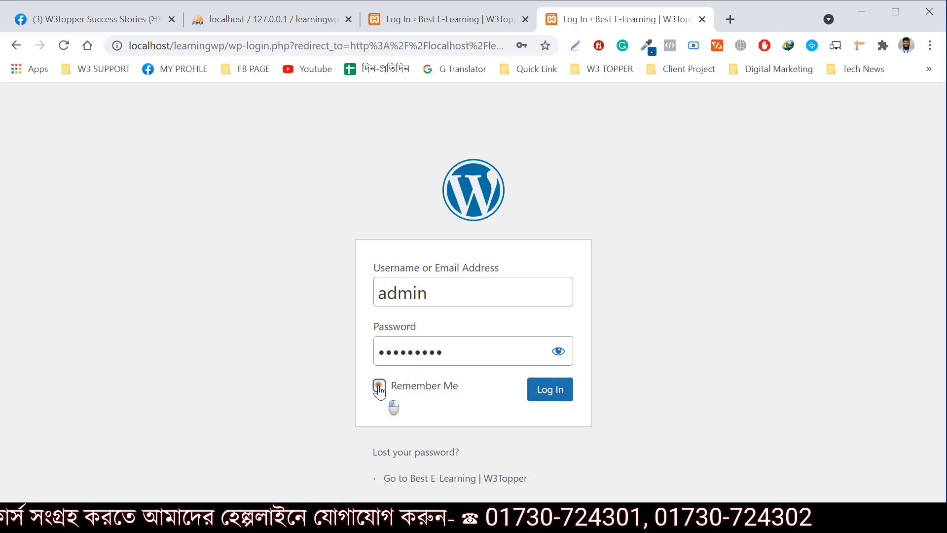
pyautogui.click(557, 393)
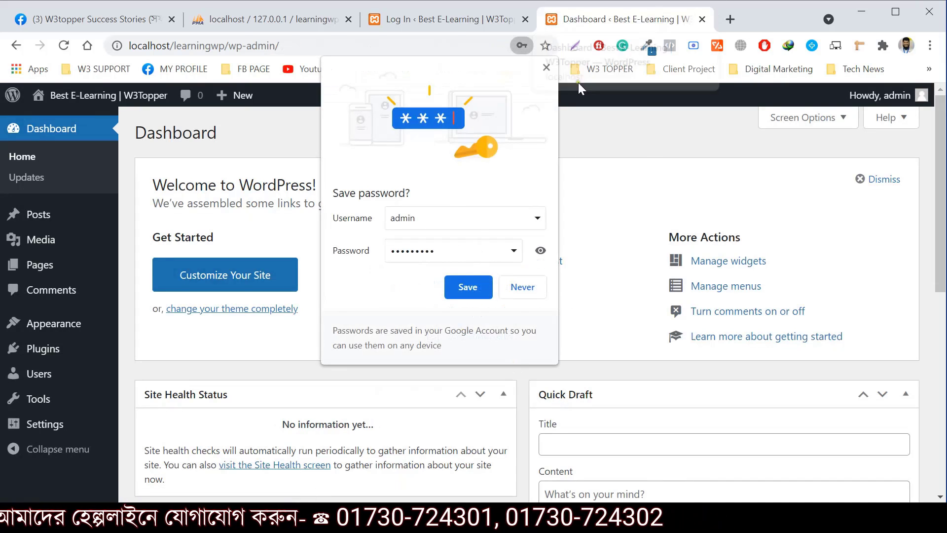
# Open the site's front page from Visit Site in a new tab, then return to the Dashboard
pyautogui.click(547, 66)
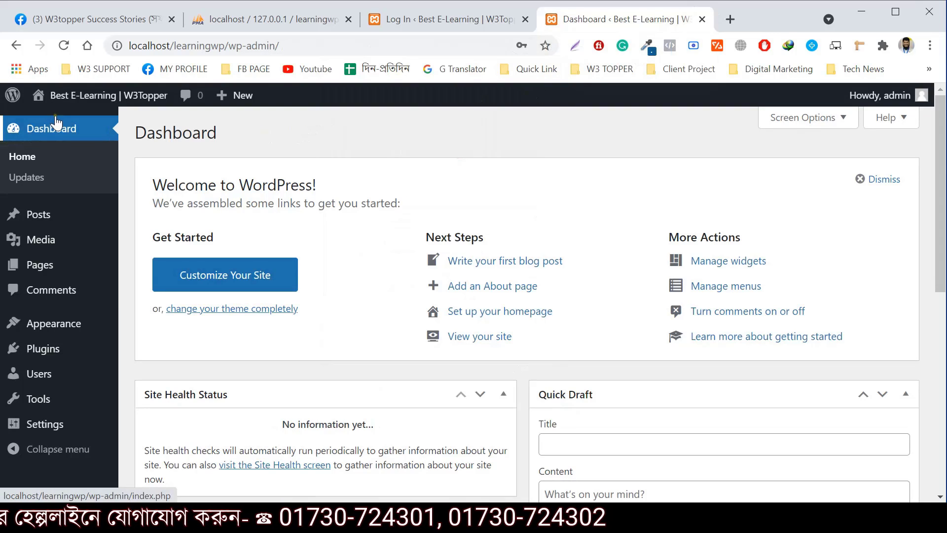
pyautogui.moveTo(127, 104)
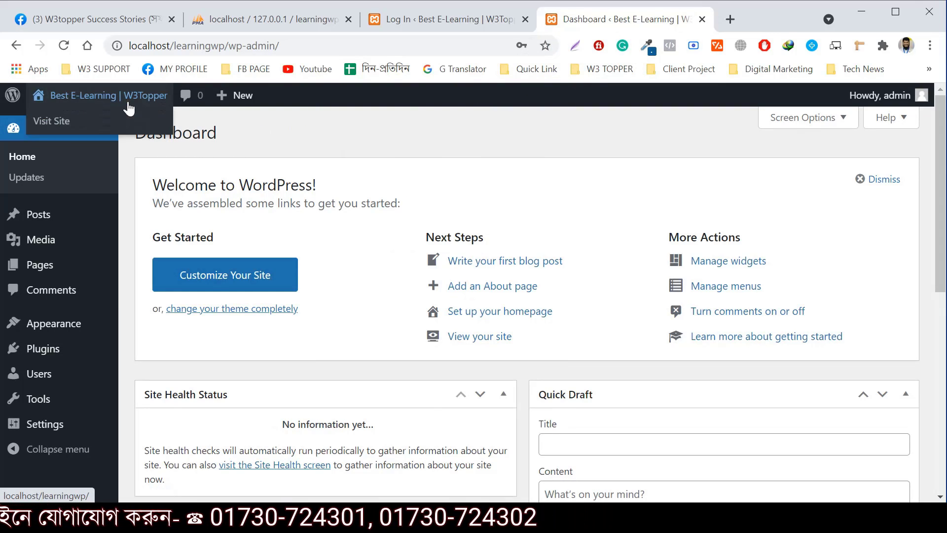
pyautogui.rightClick(54, 121)
pyautogui.click(135, 130)
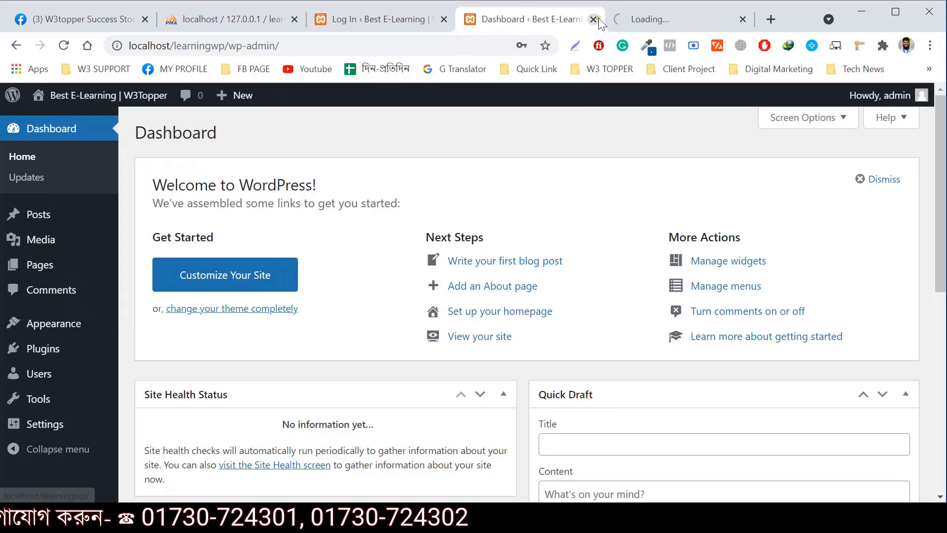
pyautogui.click(696, 21)
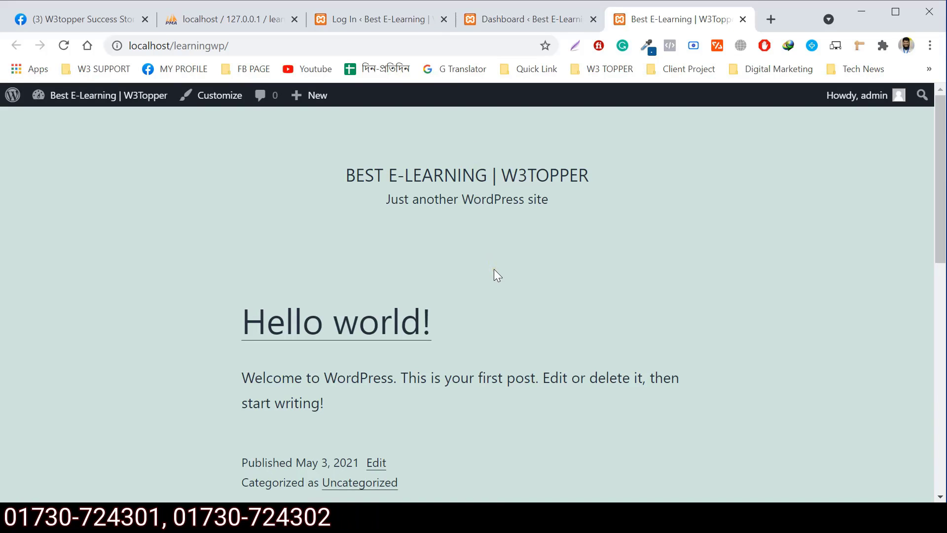
pyautogui.click(546, 25)
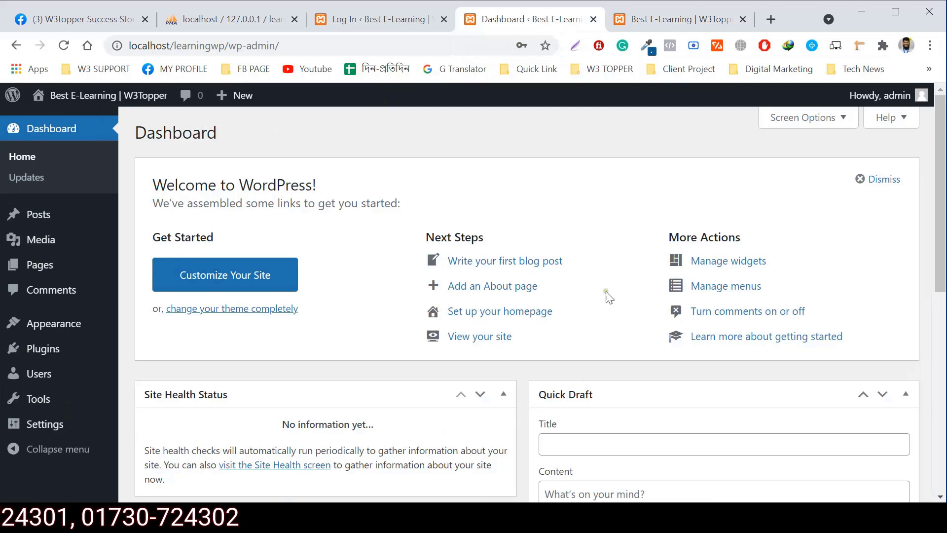